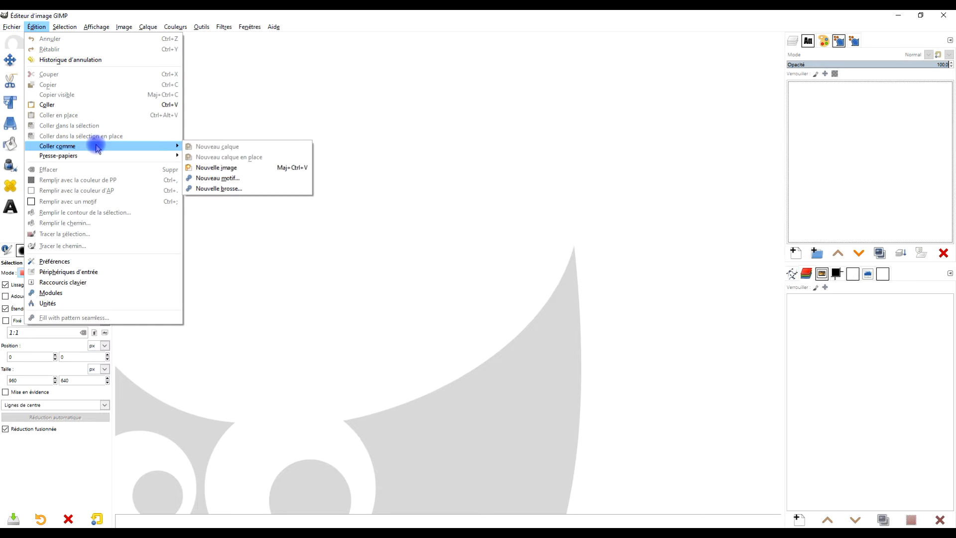
Paste the copied beach photo as a new image and name its layer "plage femme".
left_click(217, 168)
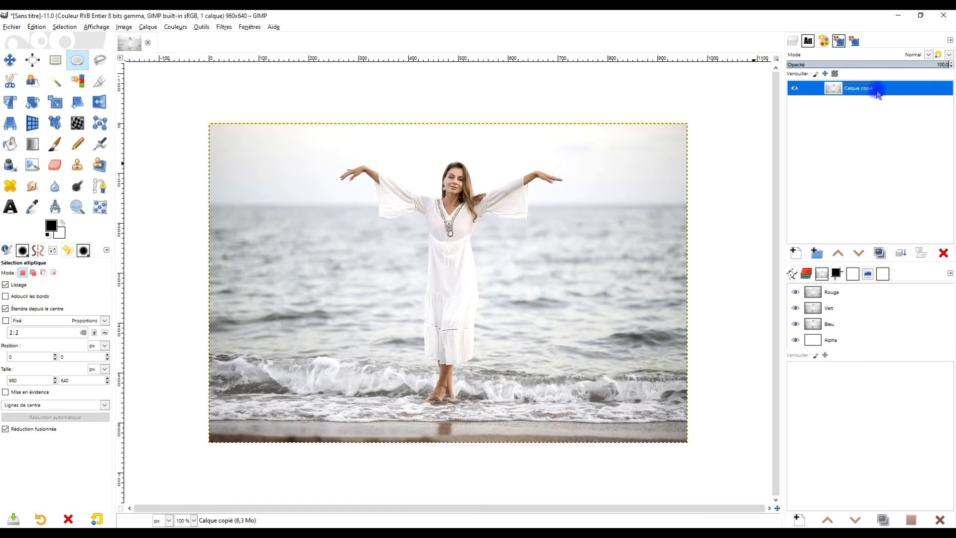
double_click(836, 89)
left_click_drag(833, 18, 399, 121)
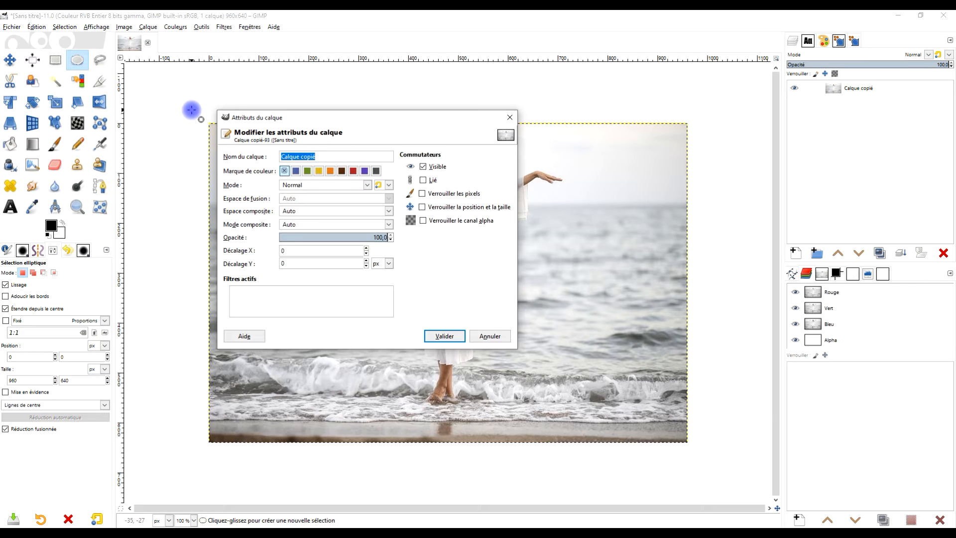
type("plage ")
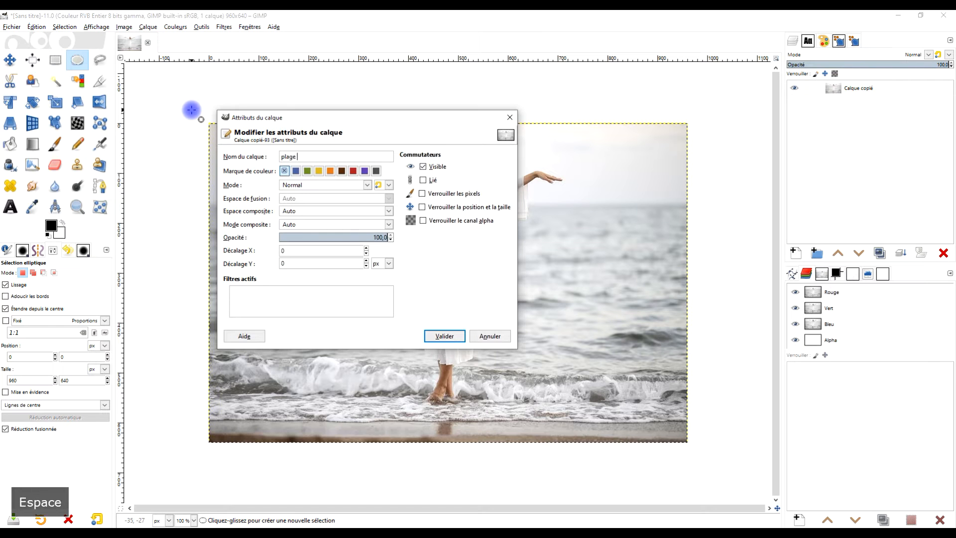
type("femme")
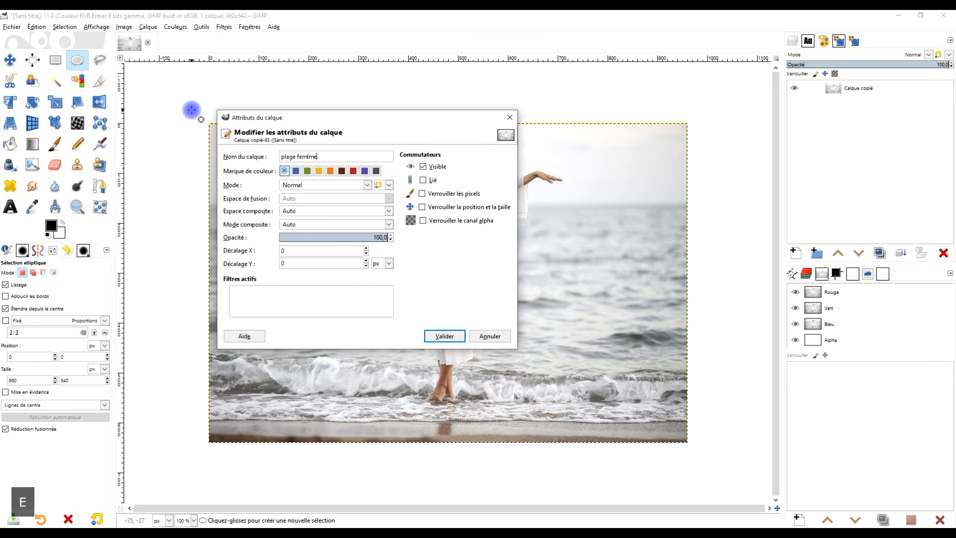
key("BackSpace")
type("m")
Lock the pixels and the position and size of the plage femme layer.
left_click(423, 193)
left_click(422, 207)
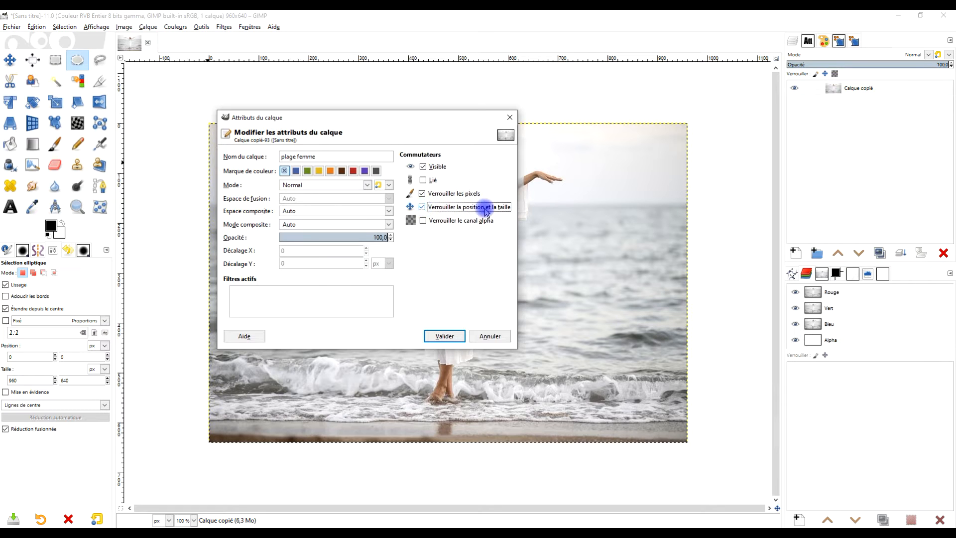
left_click(439, 338)
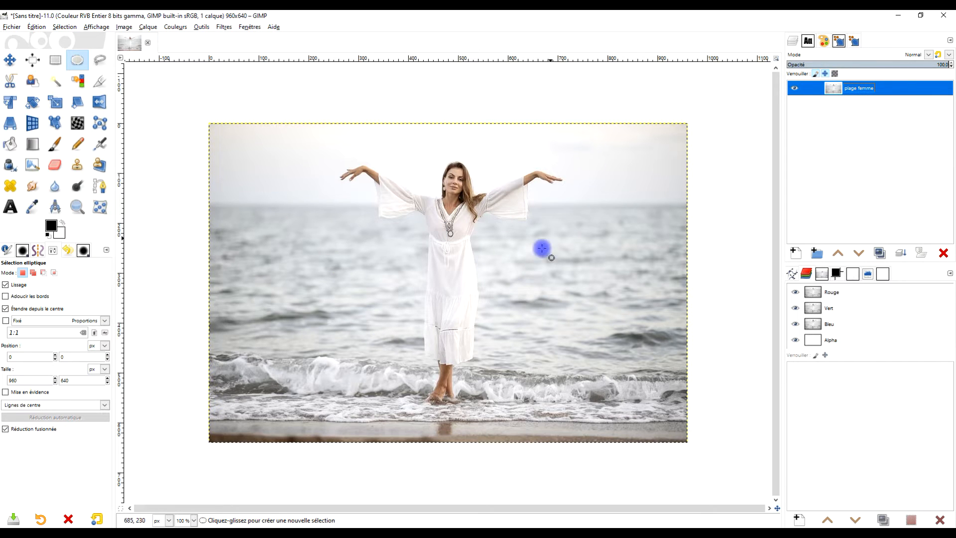
Try to paint on the locked plage femme layer with the Paintbrush and to shift it with the Move tool.
left_click(55, 144)
left_click_drag(550, 248, 570, 253)
mouse_move(479, 188)
left_mouse_down()
mouse_move(372, 217)
mouse_move(538, 177)
mouse_move(390, 259)
left_mouse_up()
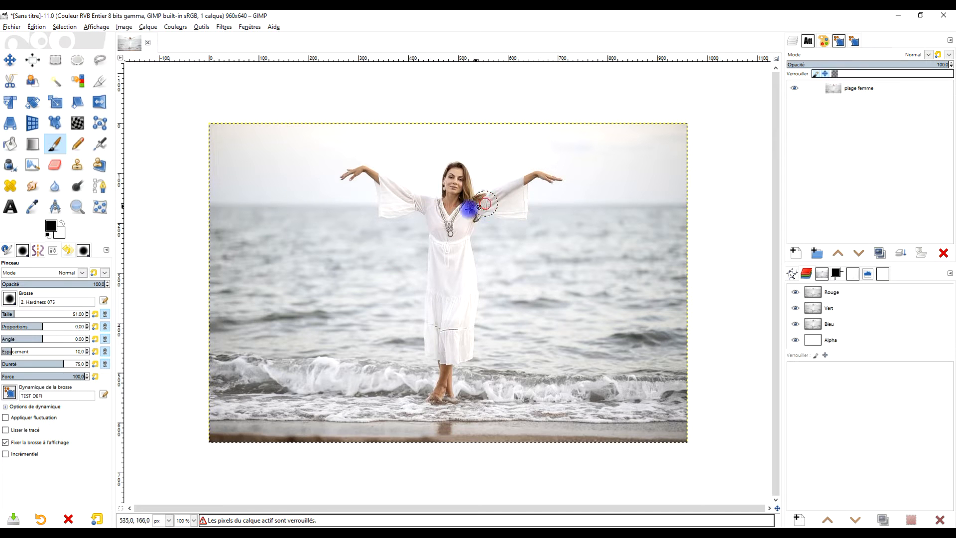
key("m")
left_click(394, 209)
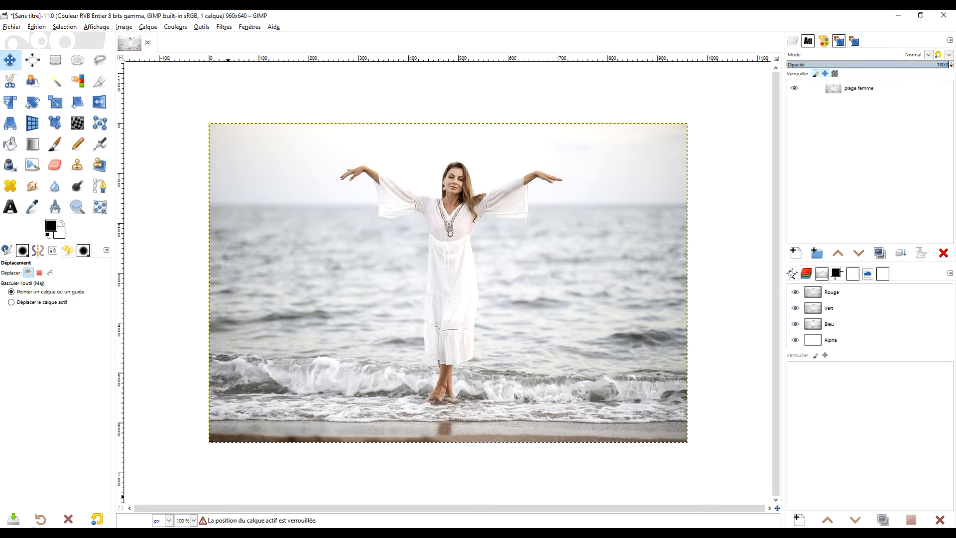
Switch to the browser and copy the flying seagull photo from its Pixabay page.
left_click(36, 533)
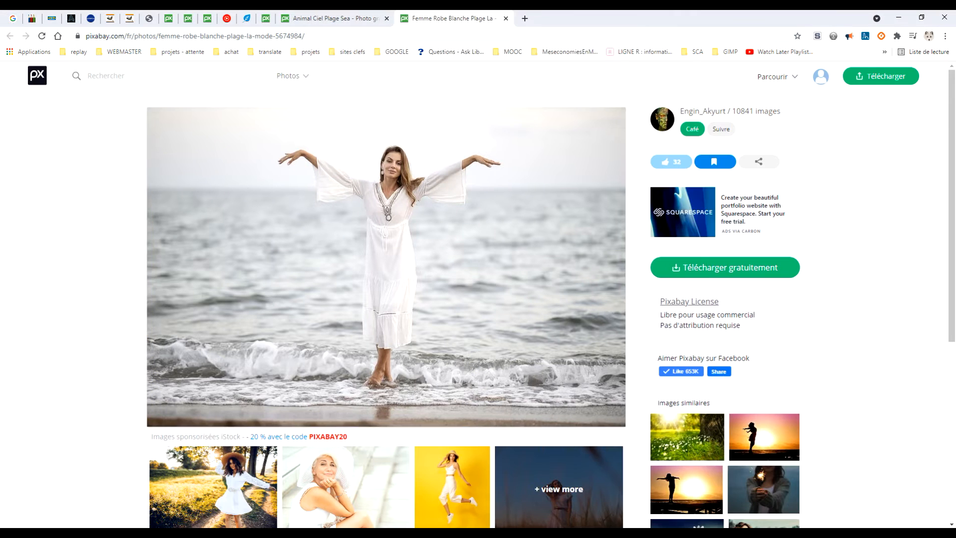
left_click(332, 20)
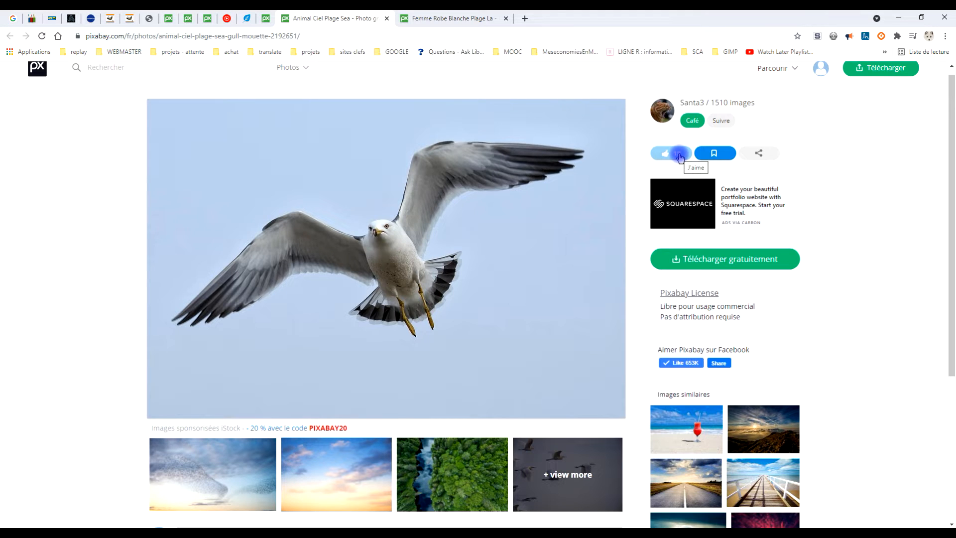
right_click(367, 175)
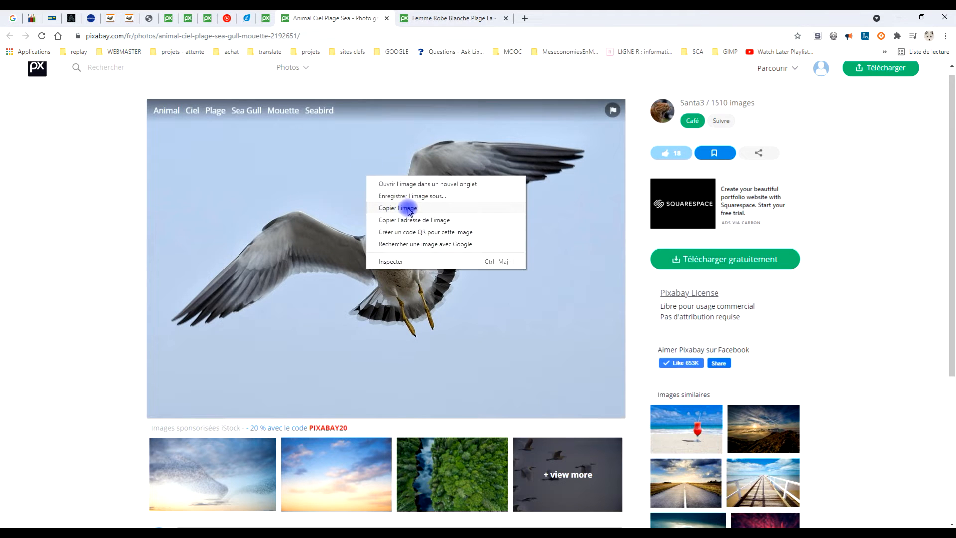
left_click(408, 208)
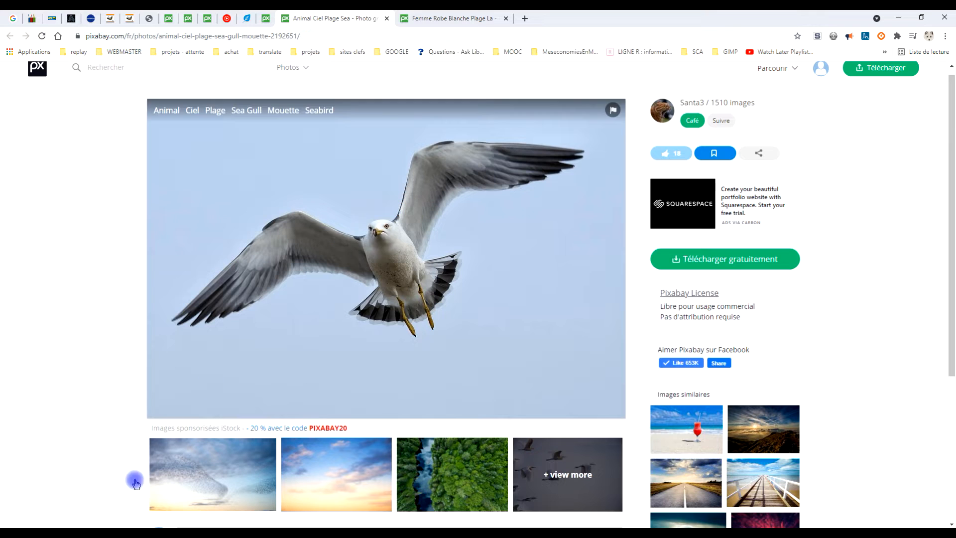
Return to GIMP and paste the seagull photo as a new layer above the beach photo.
left_click(100, 534)
left_click(38, 27)
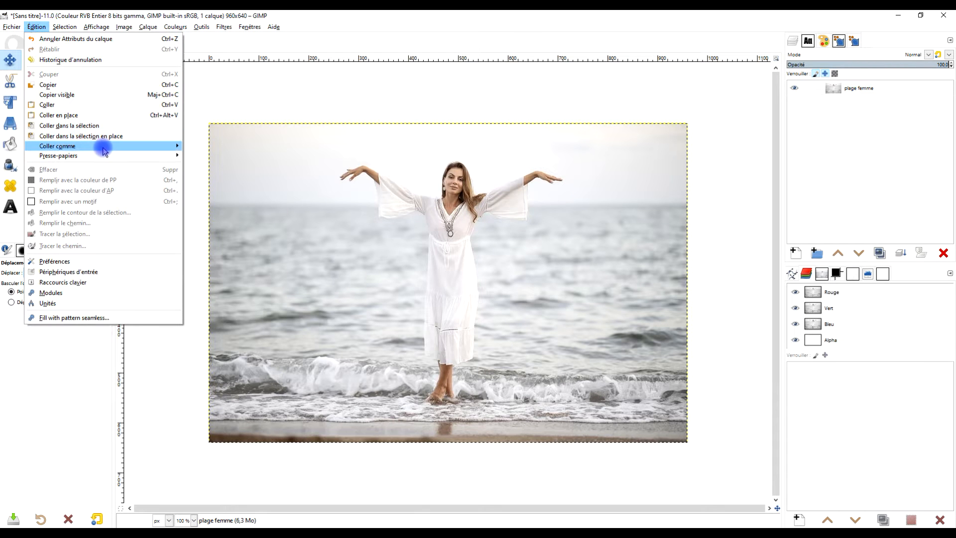
mouse_move(103, 146)
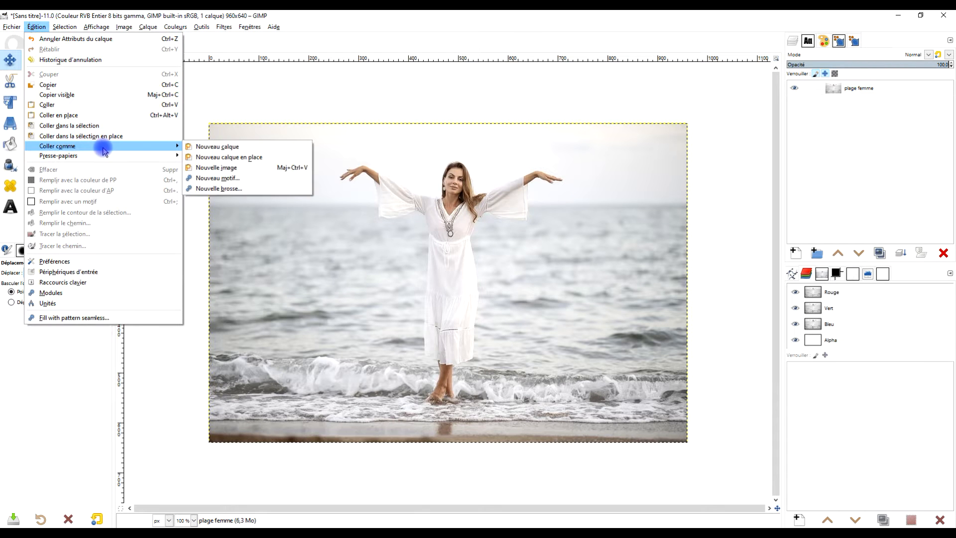
left_click(226, 147)
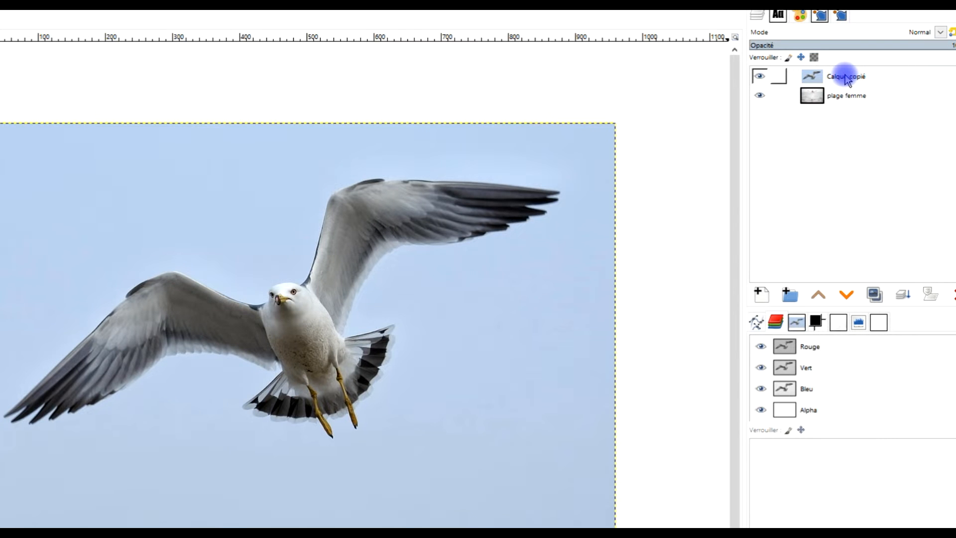
Remove the alpha channel from the pasted seagull layer.
left_click(808, 73)
left_click(815, 77)
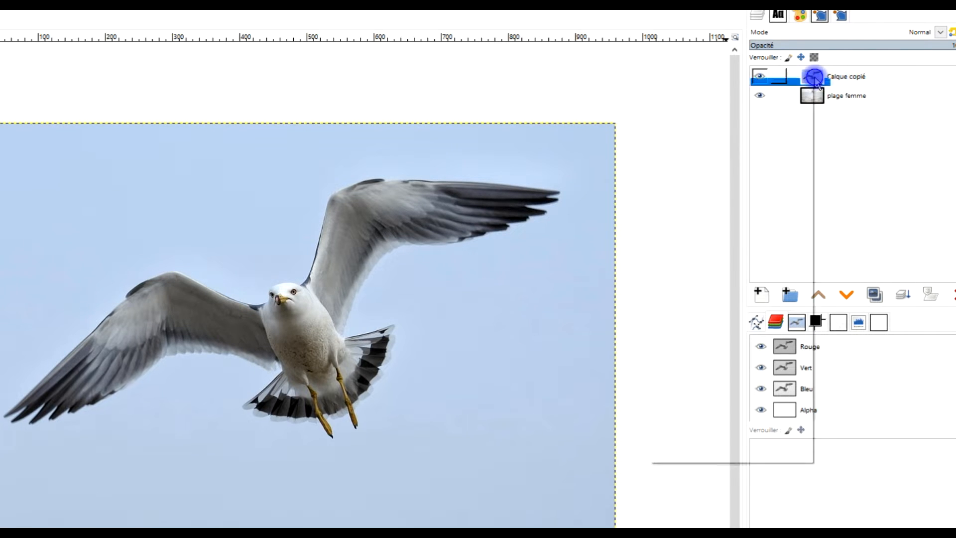
right_click(815, 78)
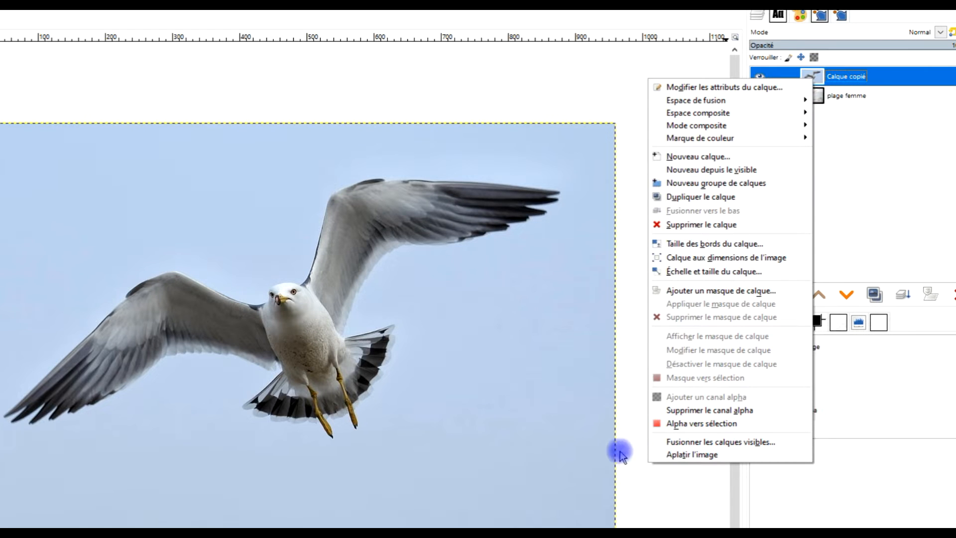
left_click(662, 410)
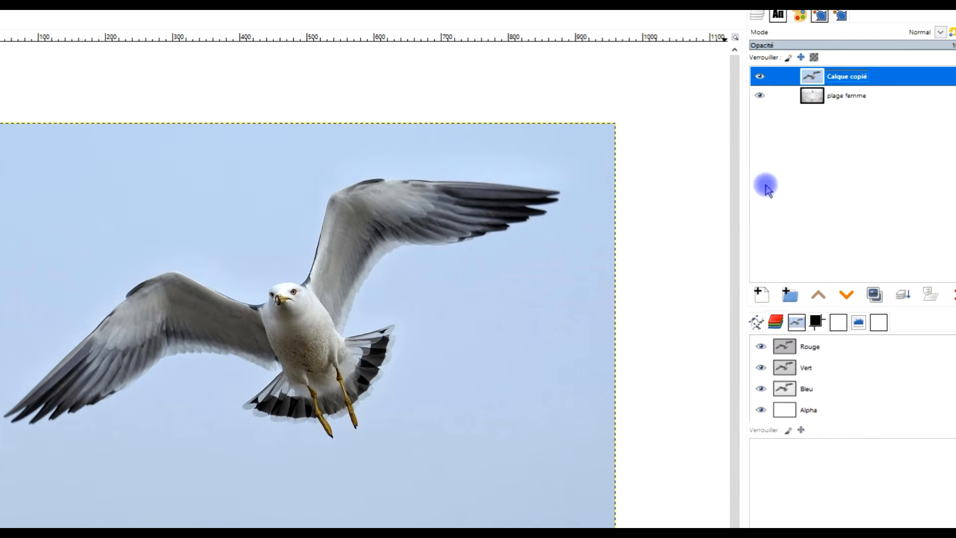
Rename the seagull layer "mouette".
left_click(838, 101)
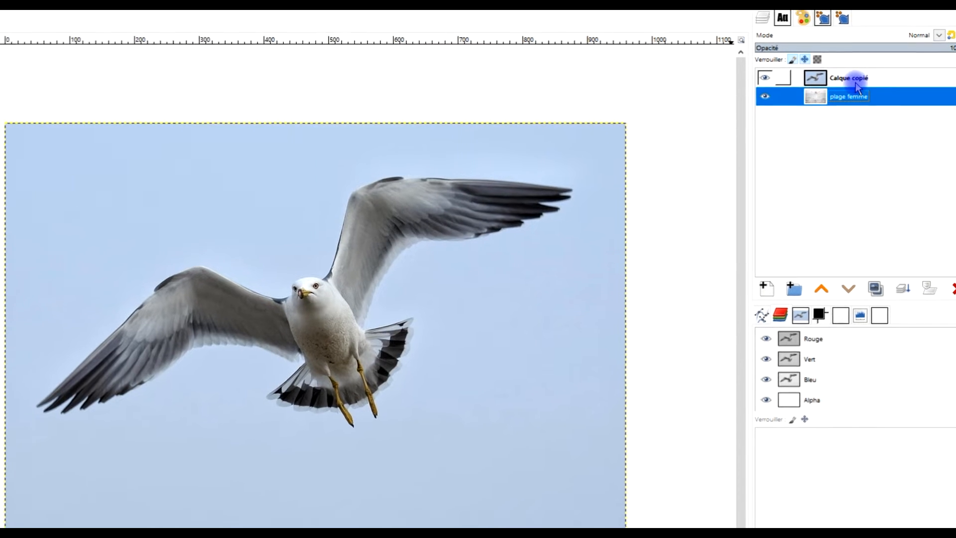
double_click(859, 86)
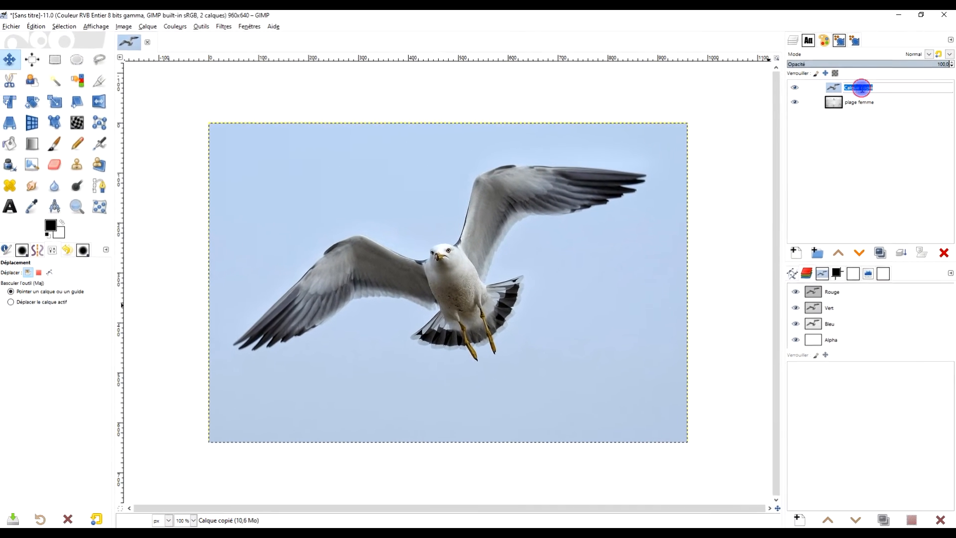
type("mouette")
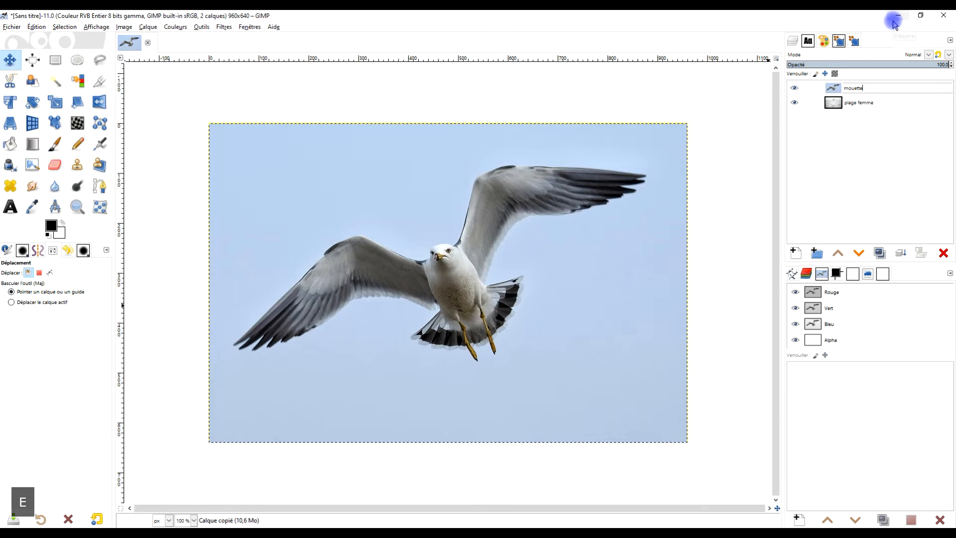
key("Return")
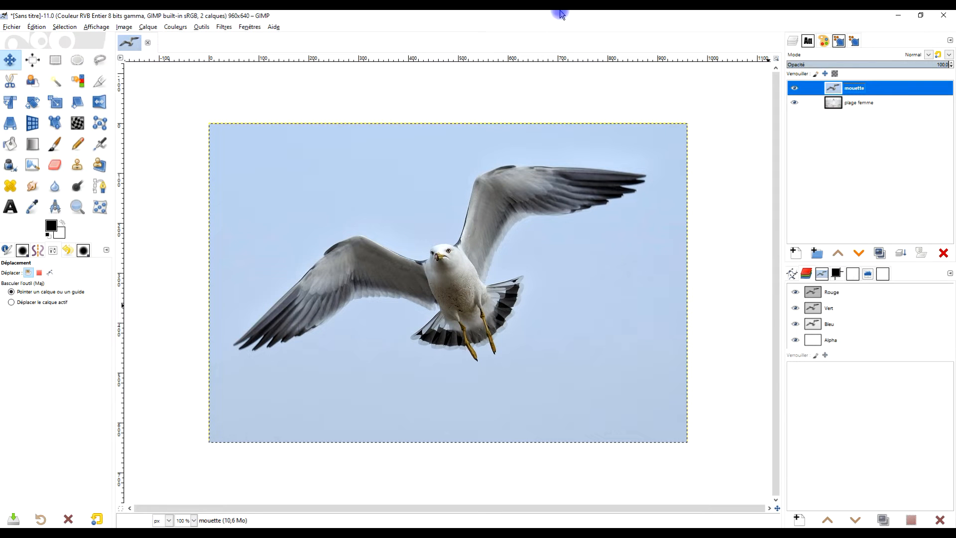
Try Fuzzy Select on the blue sky area while the plage femme layer is active.
left_click(864, 102)
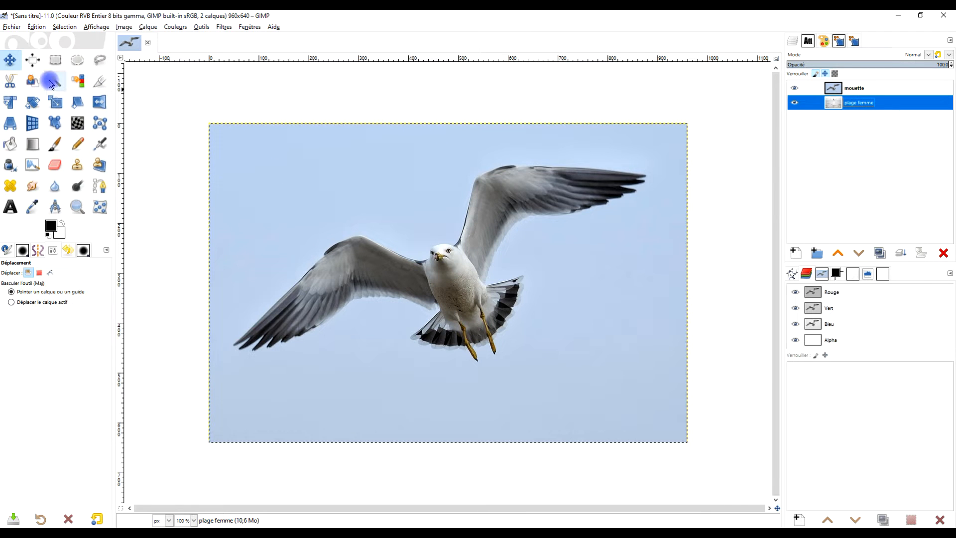
left_click(52, 83)
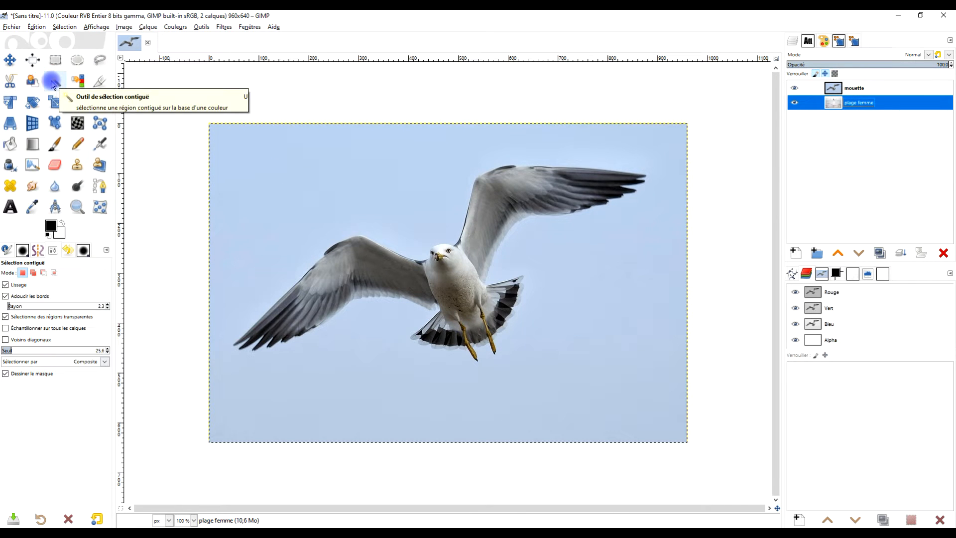
left_click_drag(338, 171, 339, 172)
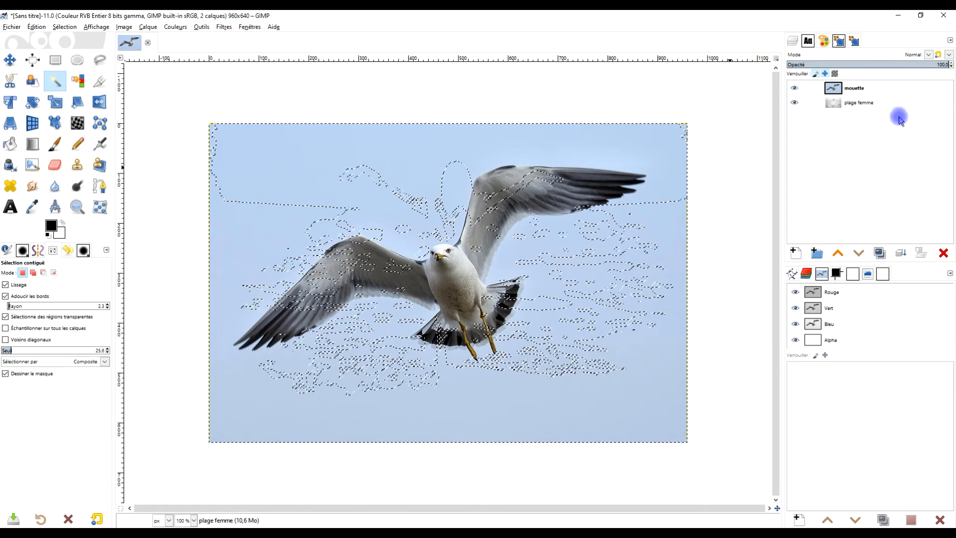
Select the sky around the seagull on the mouette layer with Fuzzy Select, adjusting the threshold on the canvas, and delete the selected area.
left_click(894, 89)
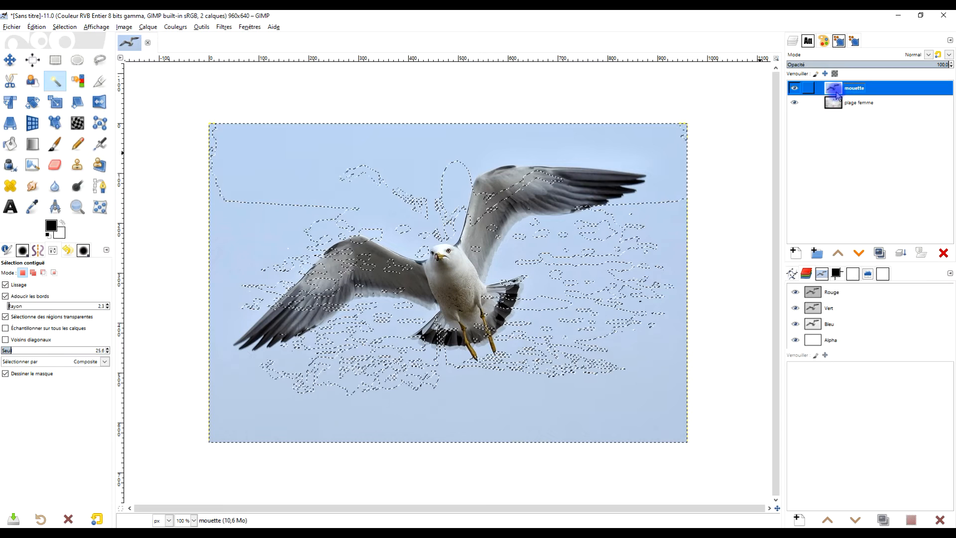
left_click(284, 163)
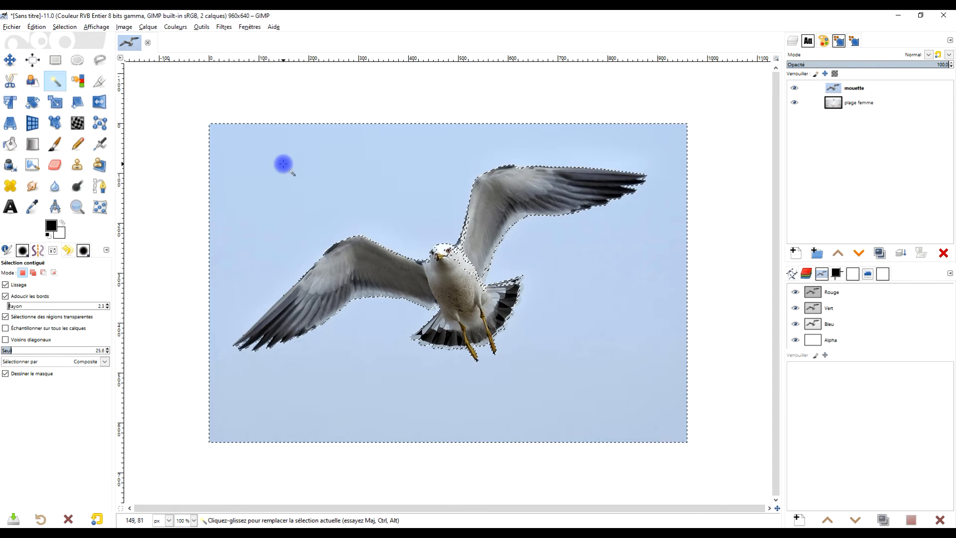
left_click(340, 174)
left_click_drag(338, 183, 338, 176)
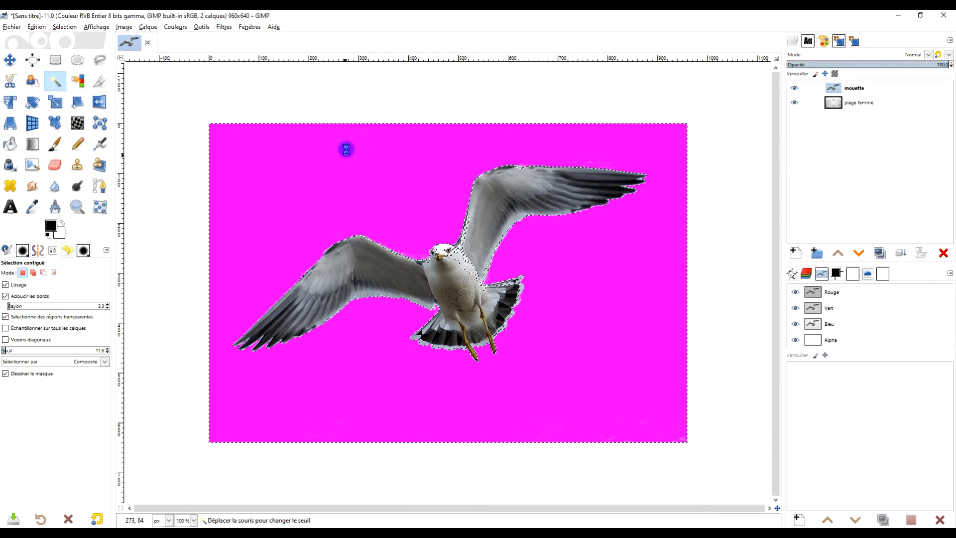
left_click_drag(346, 149, 411, 162)
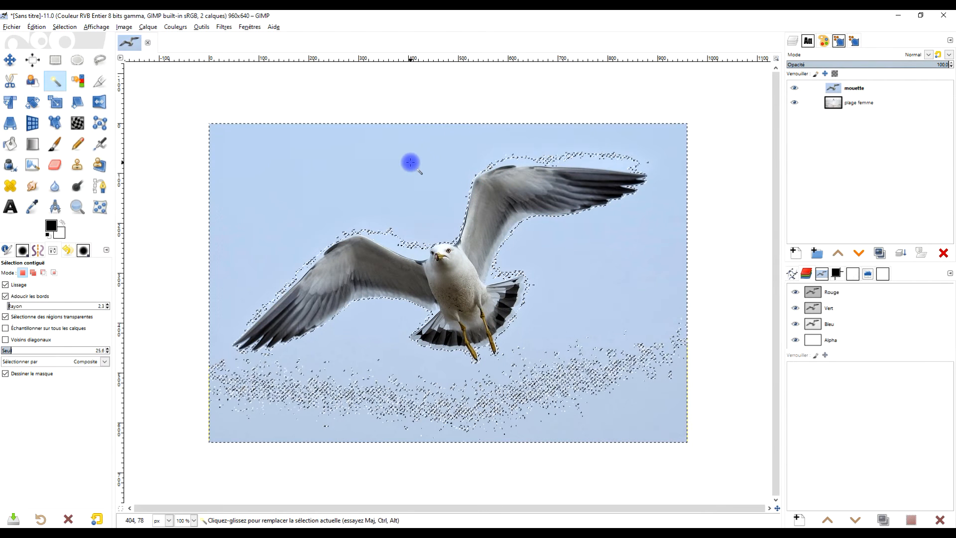
left_click(52, 228)
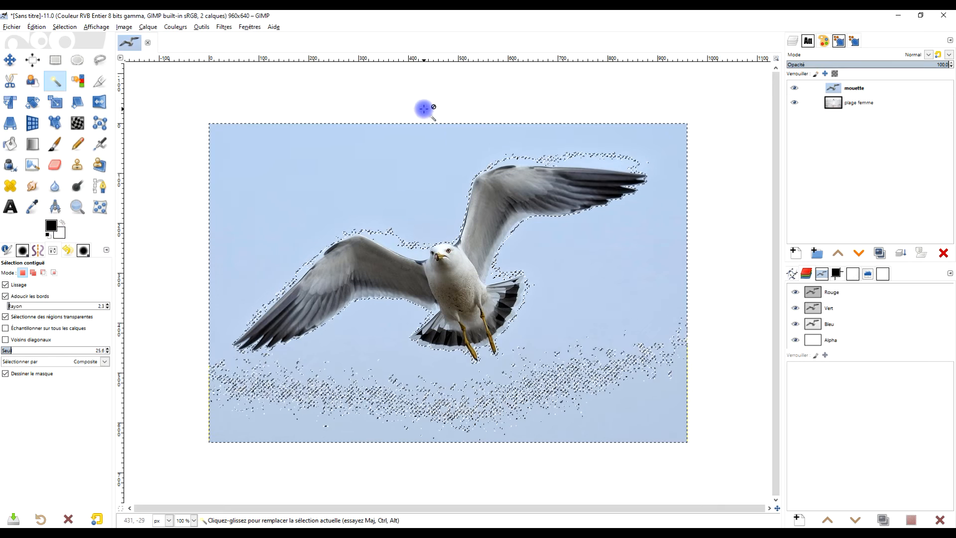
key("Delete")
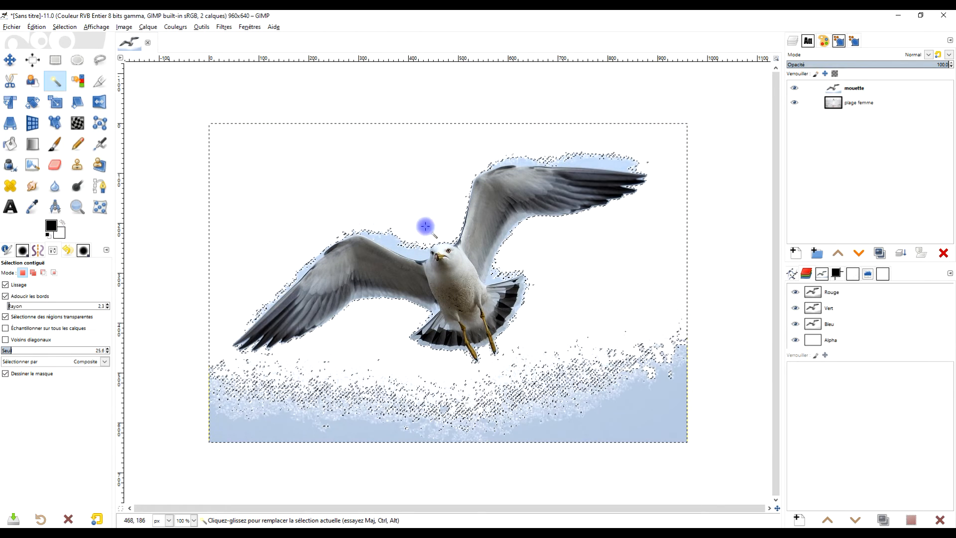
Add an alpha channel to the mouette layer and make the plage femme layer active.
right_click(853, 90)
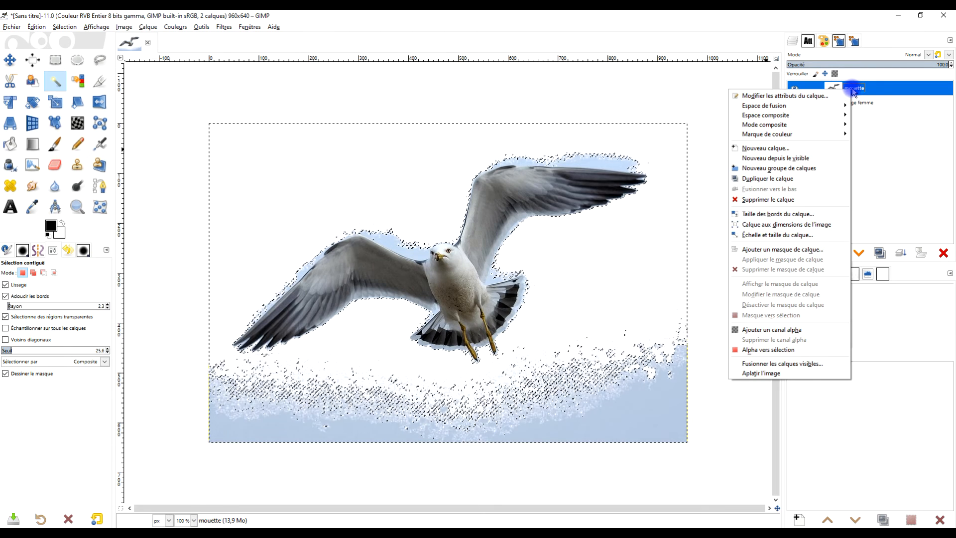
left_click(770, 329)
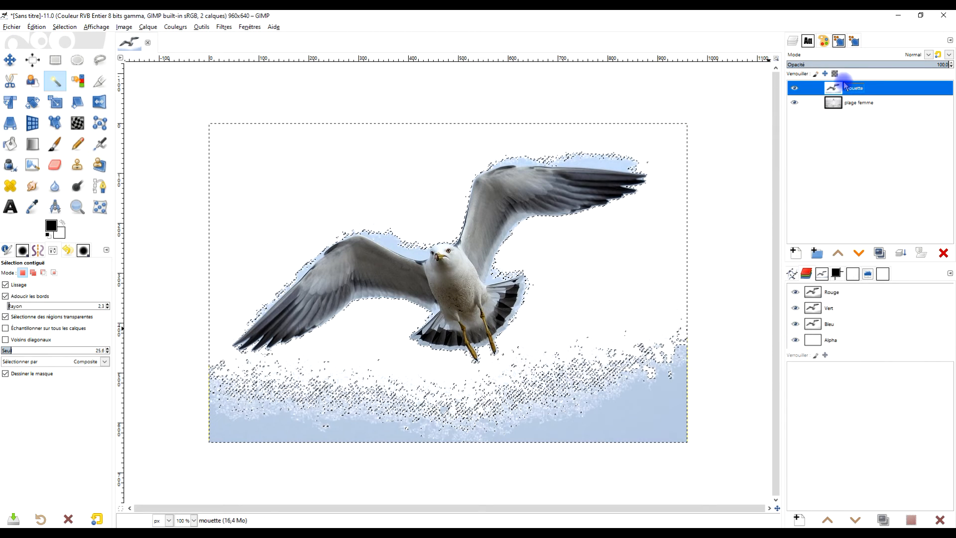
left_click(857, 101)
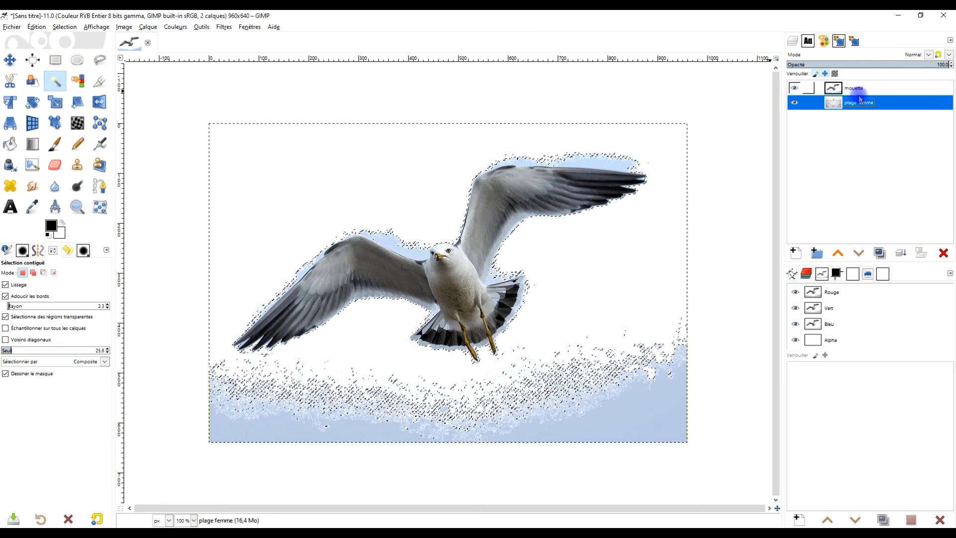
left_click(36, 27)
left_click(347, 111)
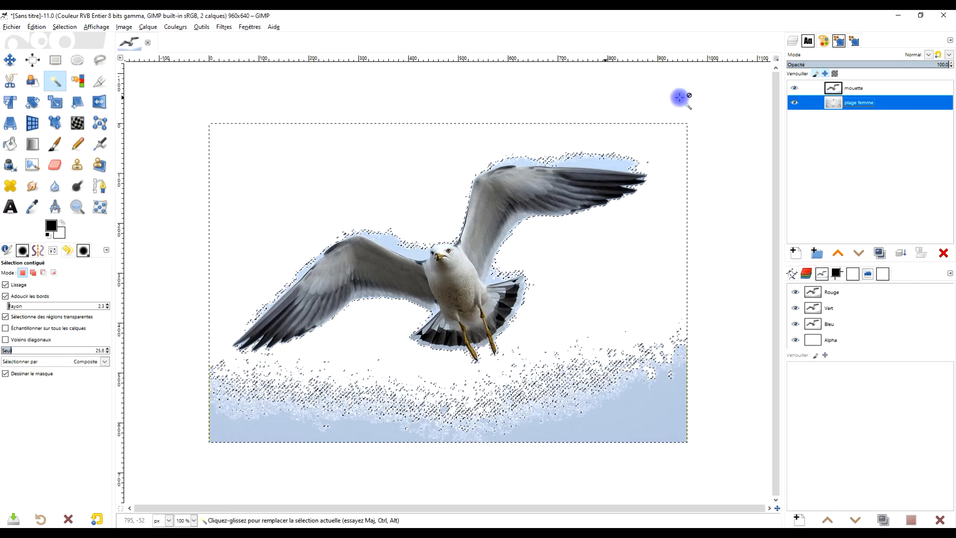
Make the mouette layer active and clear its selected sky area to transparency.
left_click(892, 88)
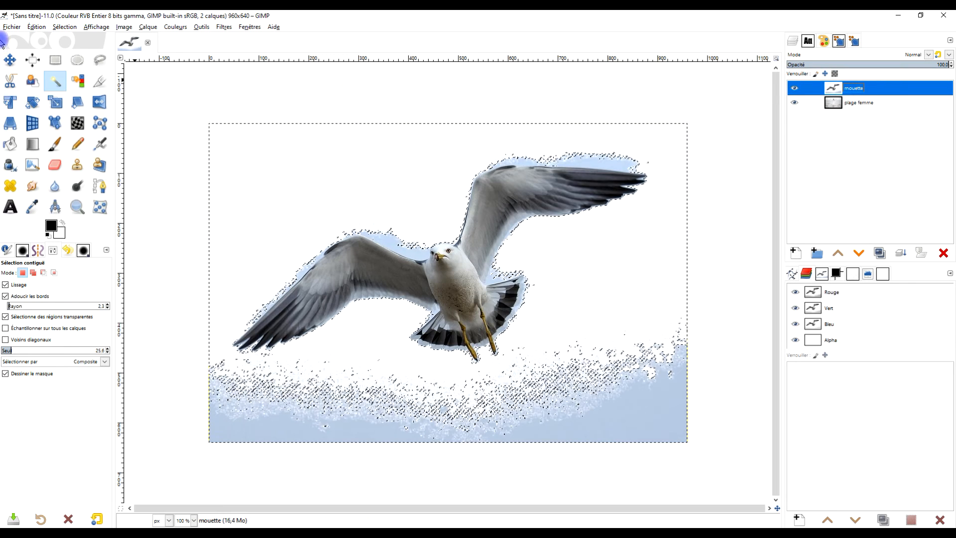
left_click(37, 27)
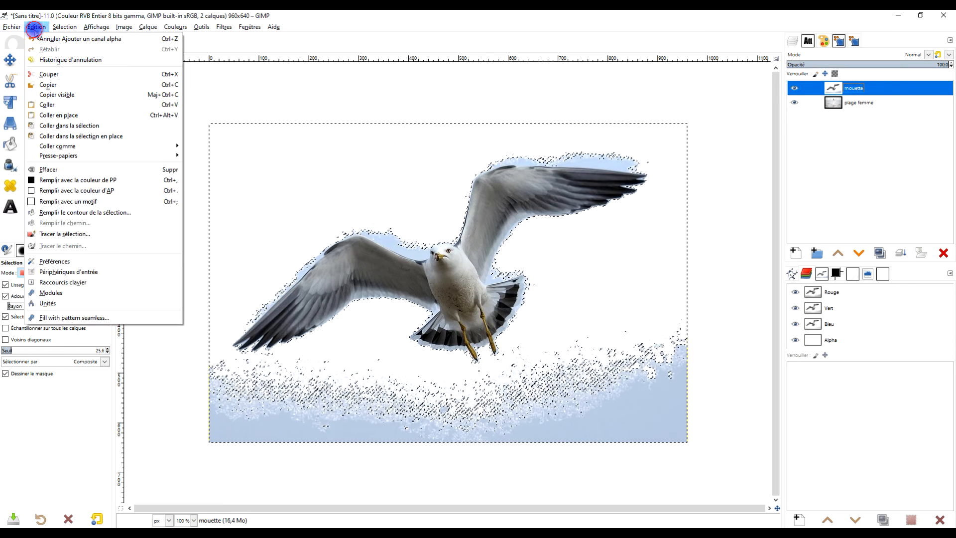
left_click(69, 170)
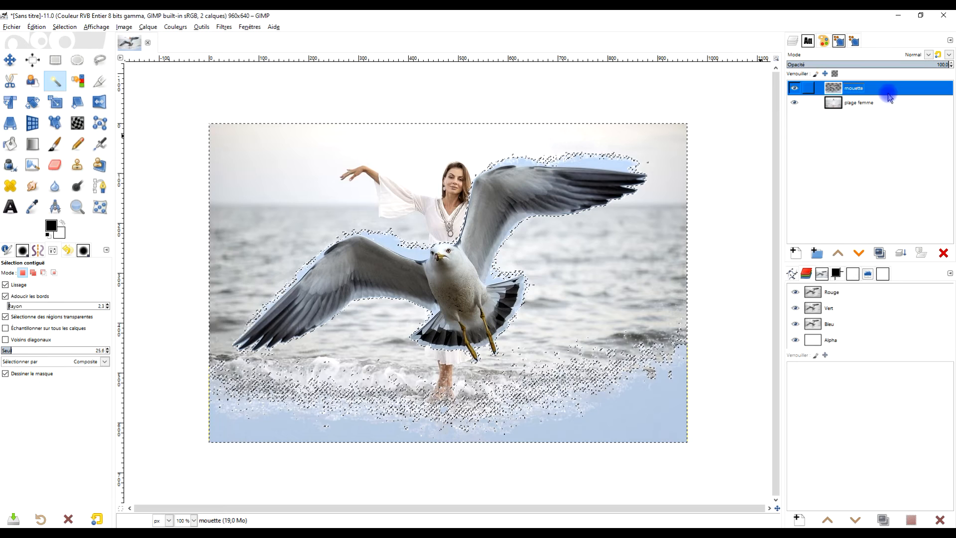
Undo the sky deletions on the mouette layer and add an alpha channel to that layer again.
key("ctrl+z")
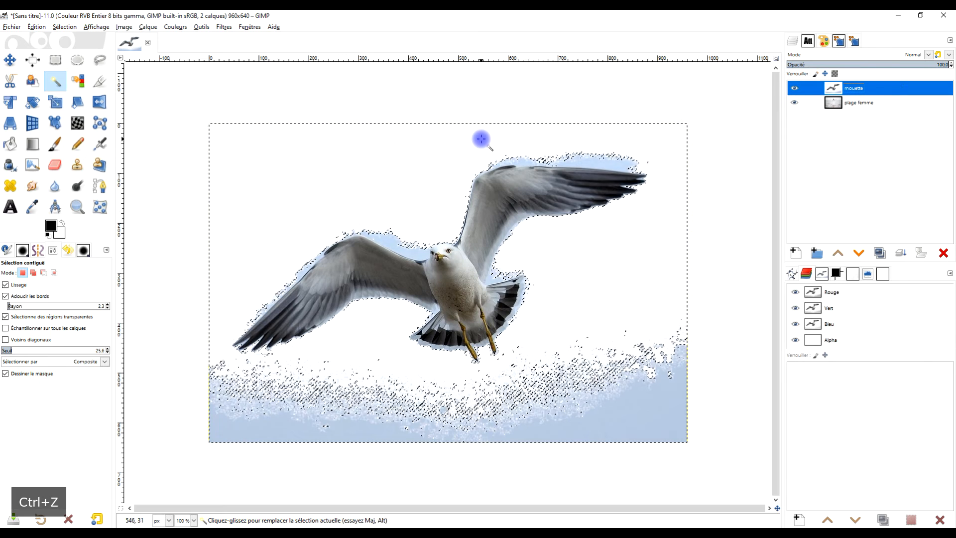
key("ctrl+z")
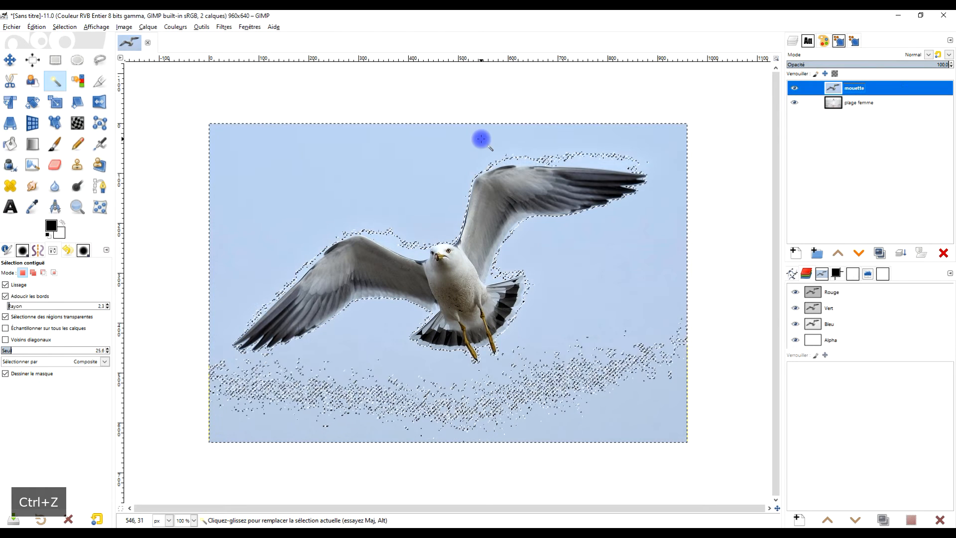
left_click(862, 102)
right_click(853, 90)
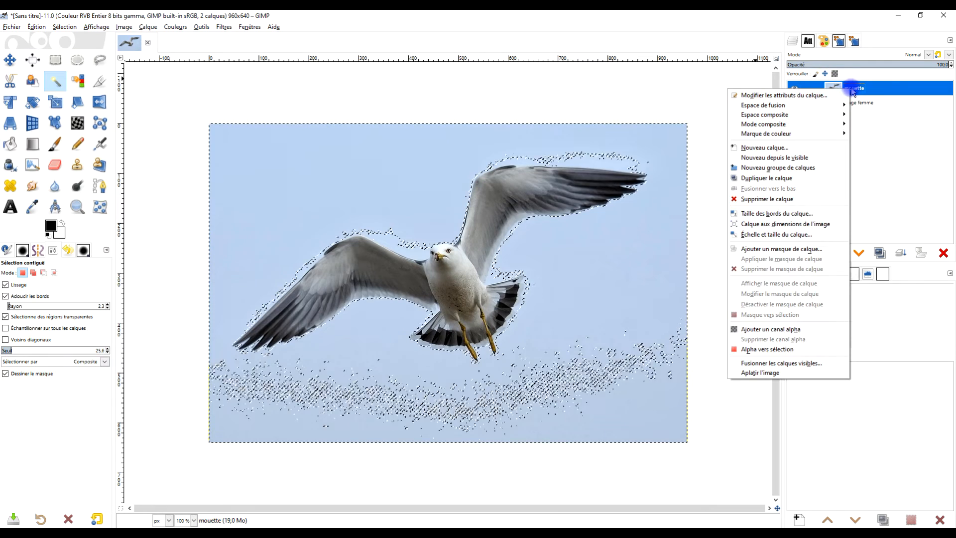
left_click(787, 329)
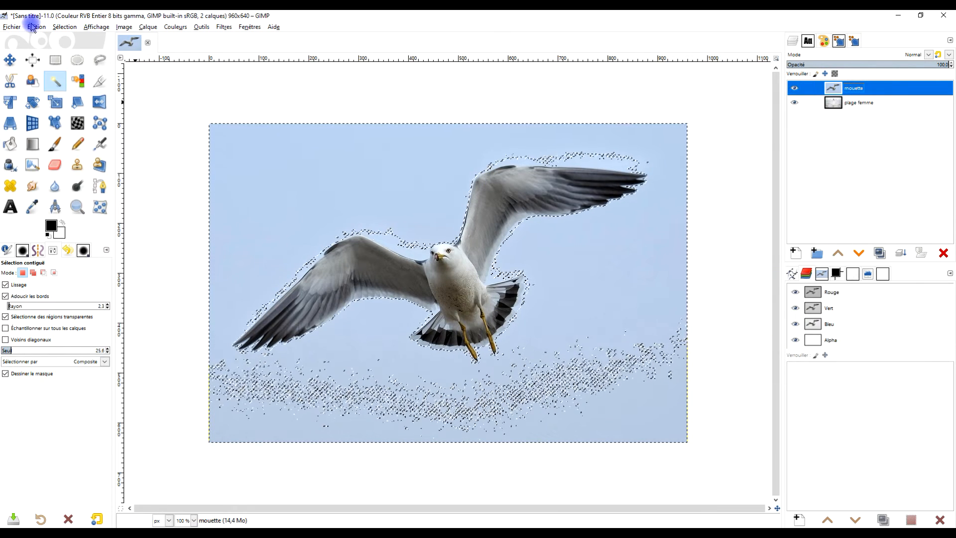
Remove the current selection and toggle the mouette layer's visibility off and back on.
left_click(65, 26)
left_click(67, 49)
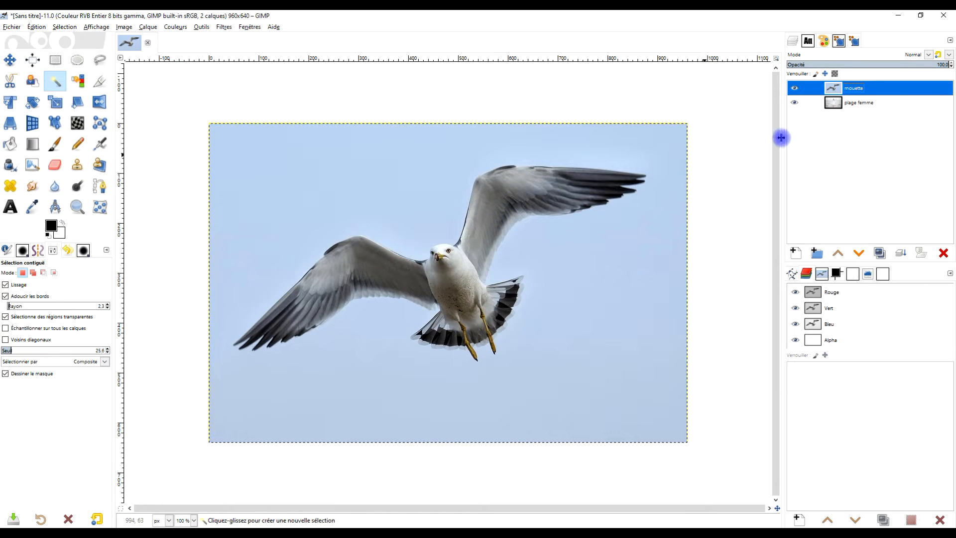
left_click(794, 88)
left_click(795, 87)
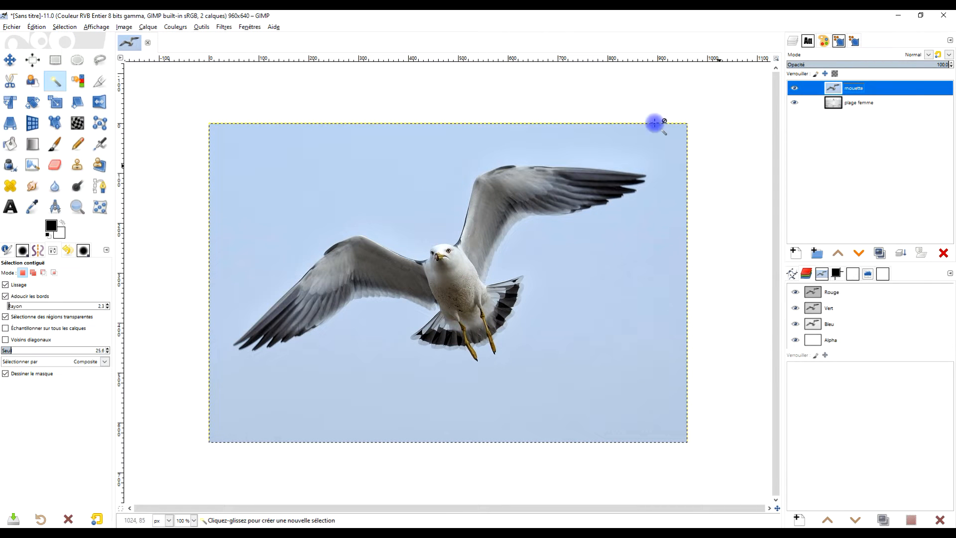
Select the sky around the seagull on the mouette layer with Fuzzy Select, tuning the threshold so the head stays outside the selection.
left_click(864, 102)
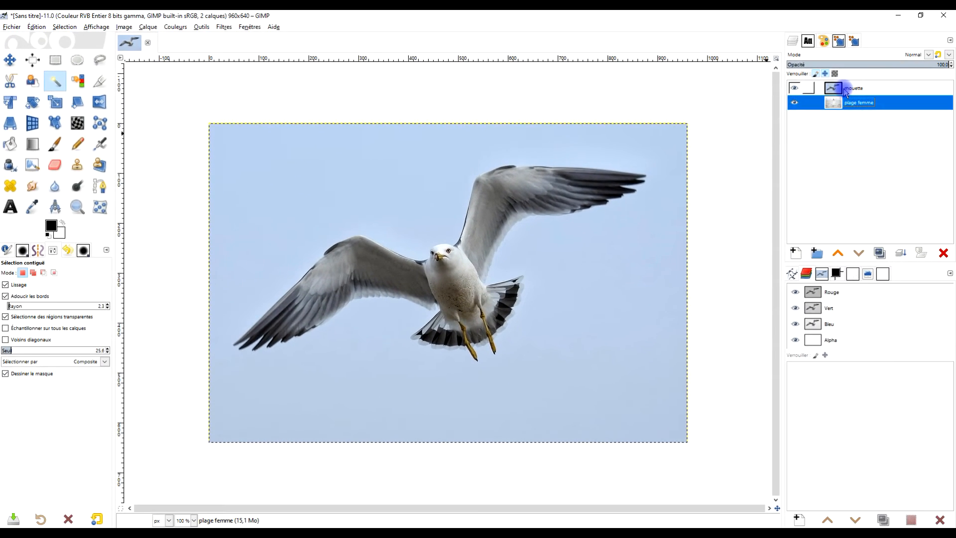
left_click(850, 90)
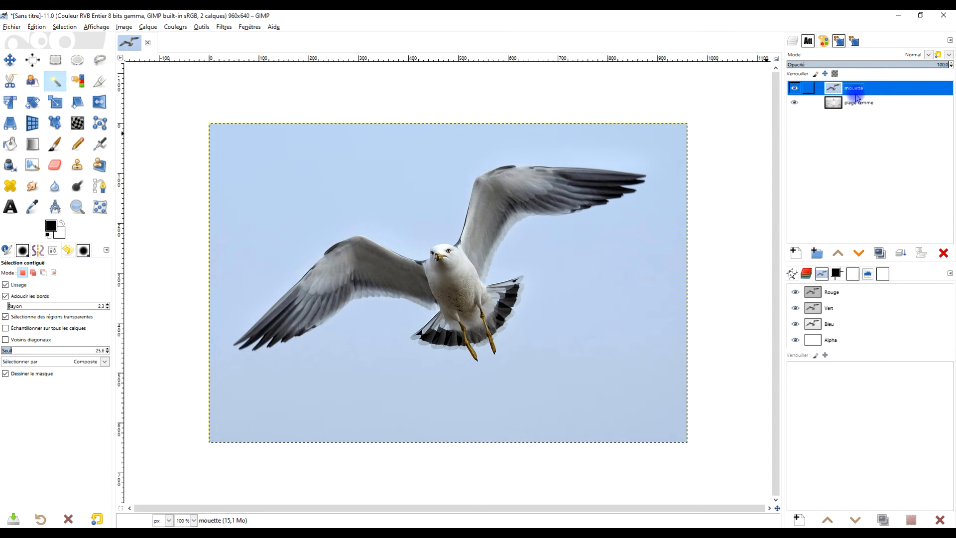
left_click_drag(299, 188, 300, 188)
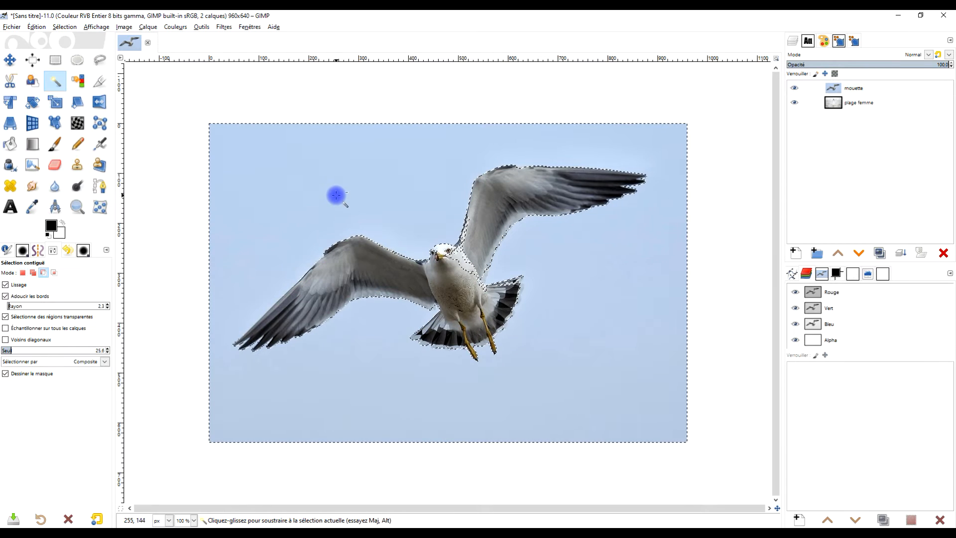
scroll(335, 195, "up", 1)
left_click_drag(335, 194, 368, 162)
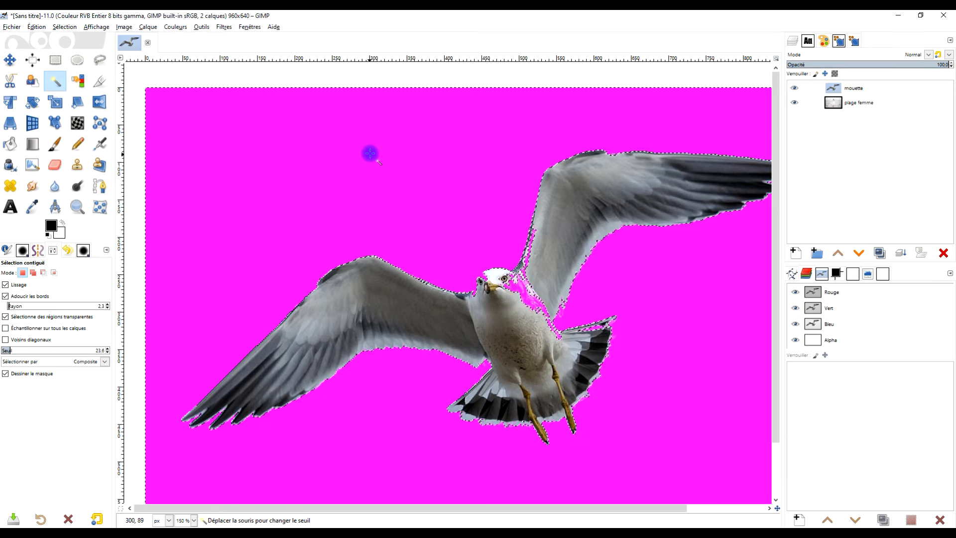
left_click_drag(372, 135, 369, 145)
scroll(493, 294, "up", 1, "ctrl")
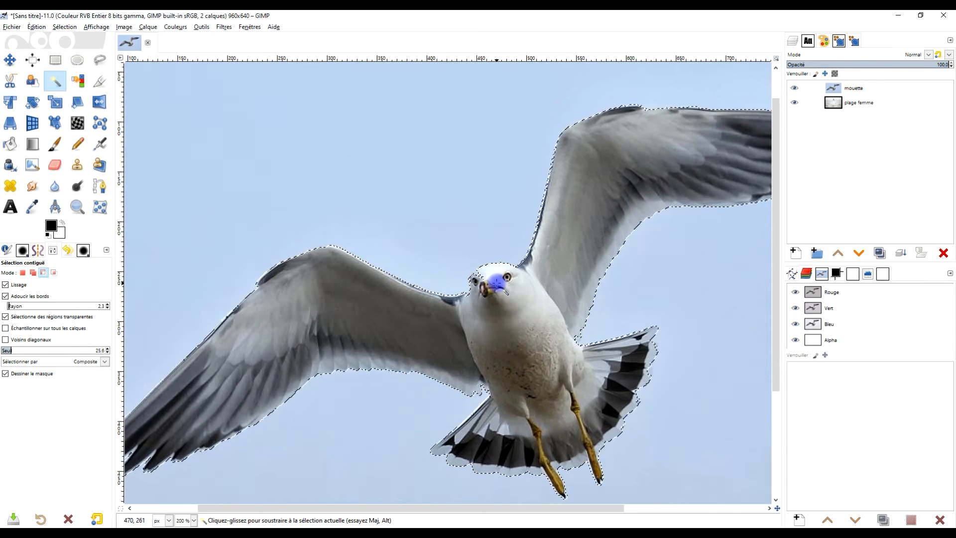
scroll(466, 269, "up", 3, "ctrl")
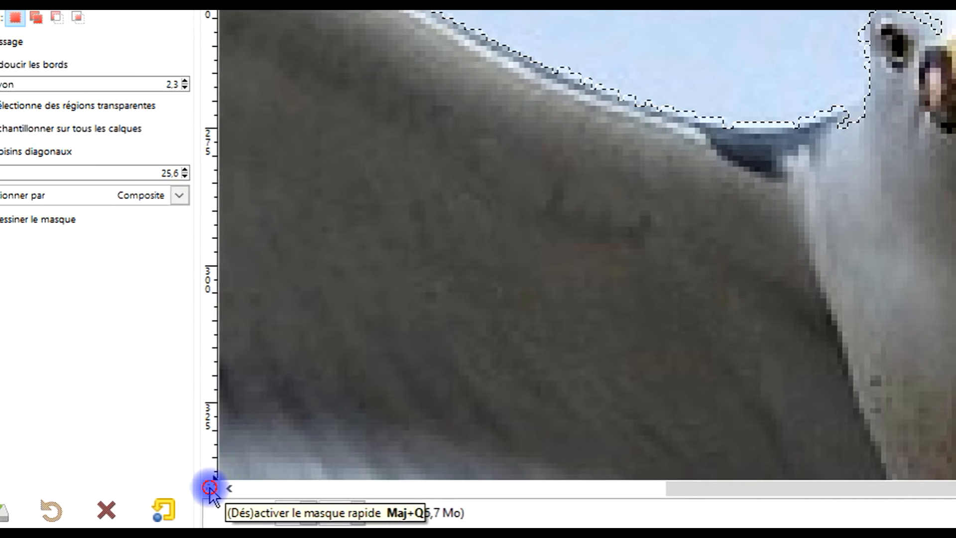
Turn on the quick mask and paint the uncovered part of the seagull's head black with the 2. Hardness 075 brush.
left_click(211, 490)
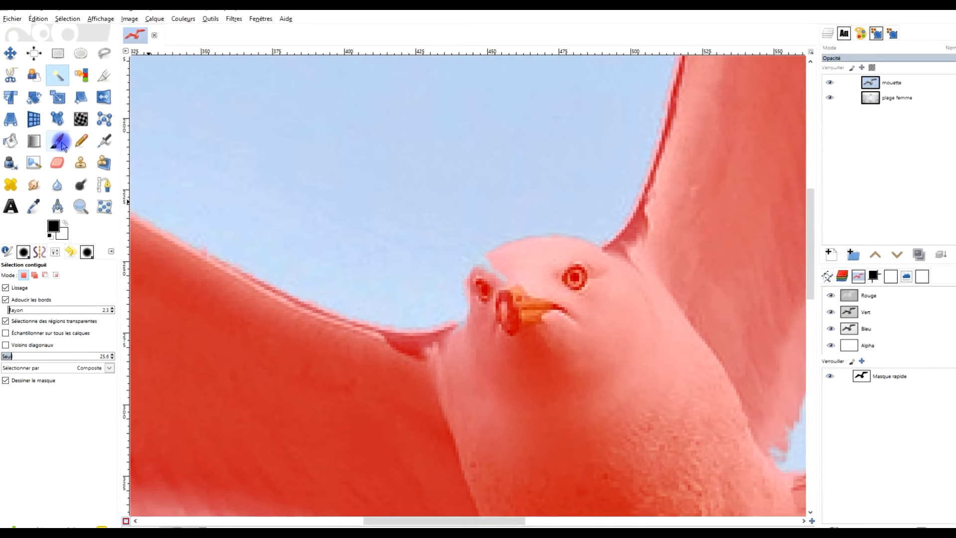
left_click(69, 133)
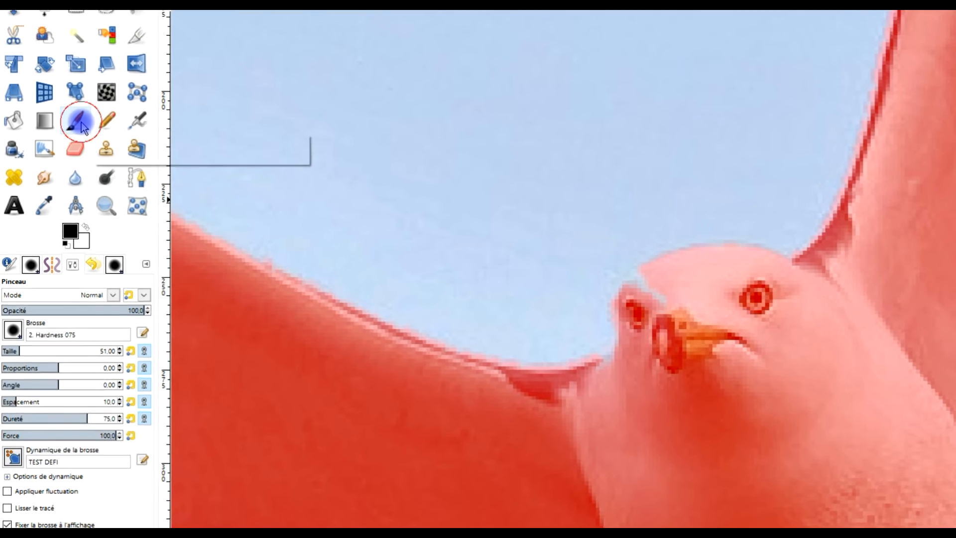
left_click(16, 352)
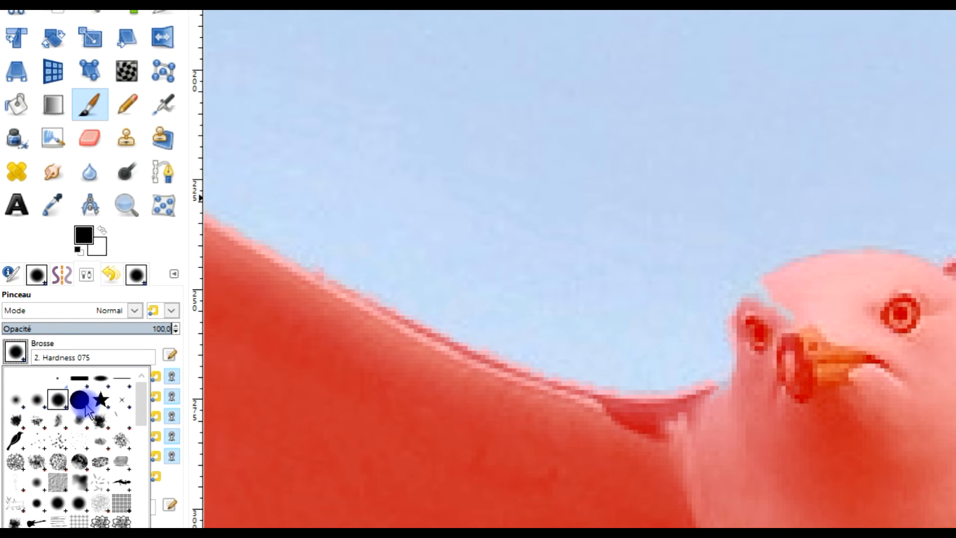
left_click(130, 221)
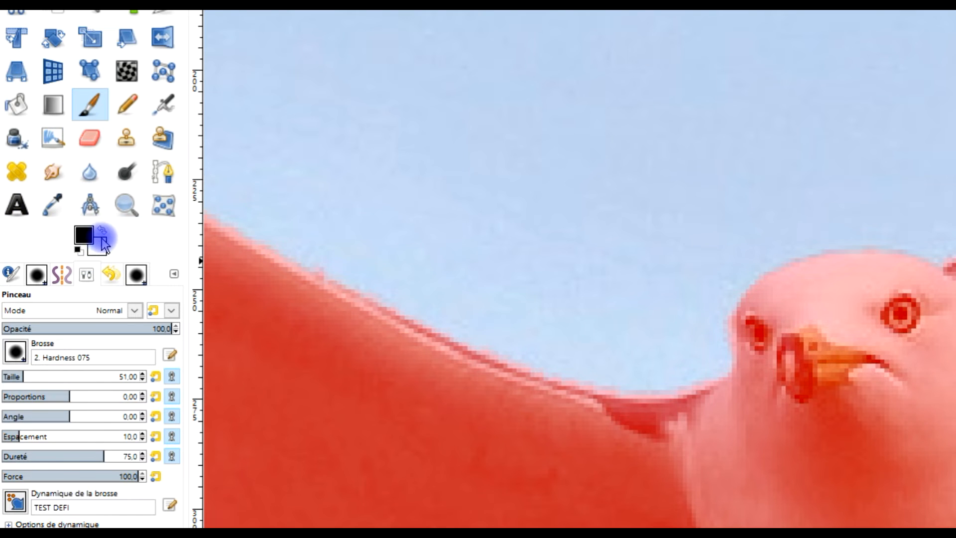
Switch the foreground colour to white and paint over the sky beside the wing in the quick mask.
left_click(107, 233)
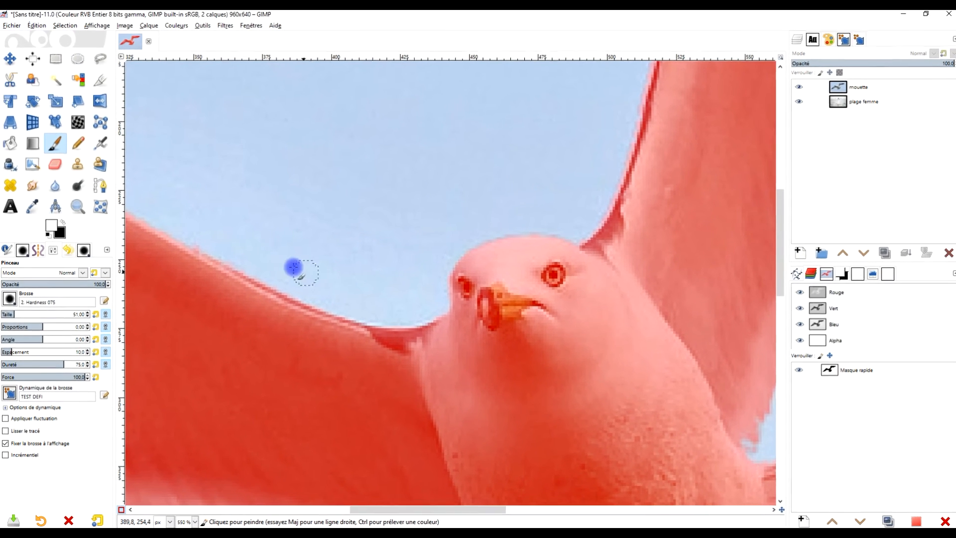
left_click_drag(198, 240, 344, 289)
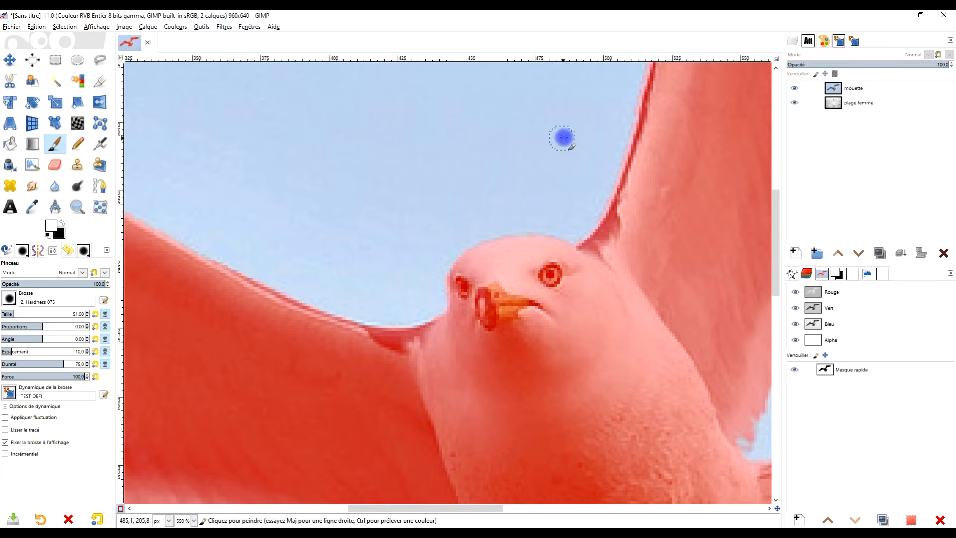
left_click_drag(617, 126, 568, 183)
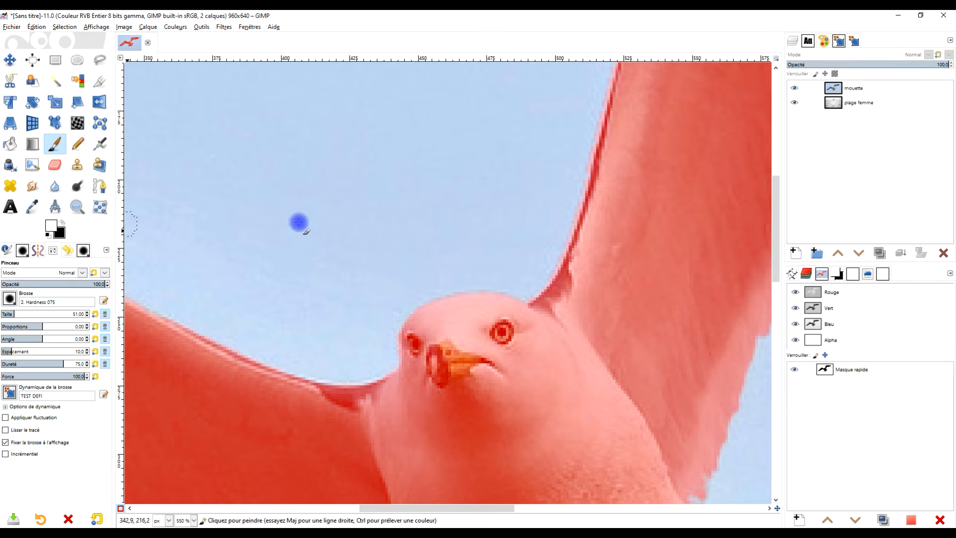
scroll(522, 214, "down", 2, "ctrl")
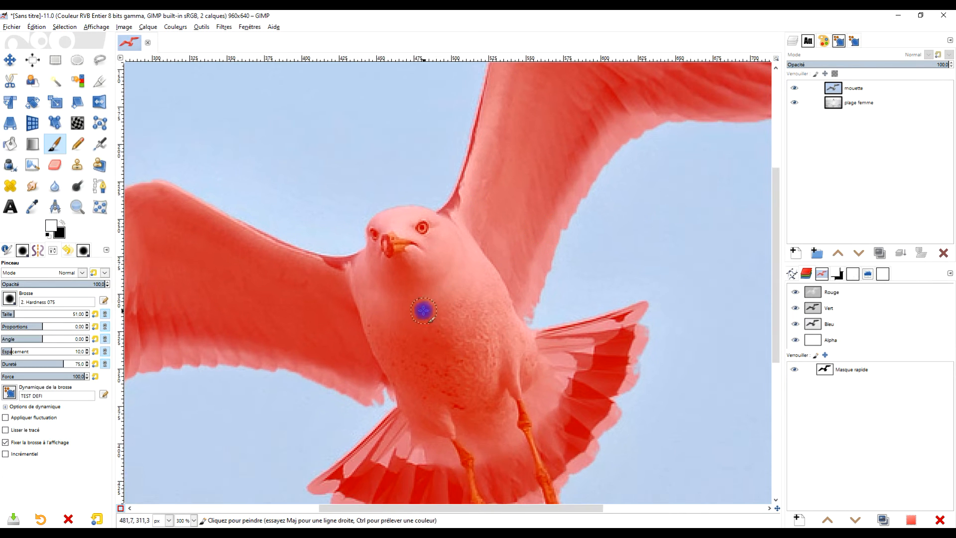
left_click_drag(423, 311, 473, 191)
left_click_drag(489, 157, 502, 202)
scroll(513, 342, "up", 4, "ctrl")
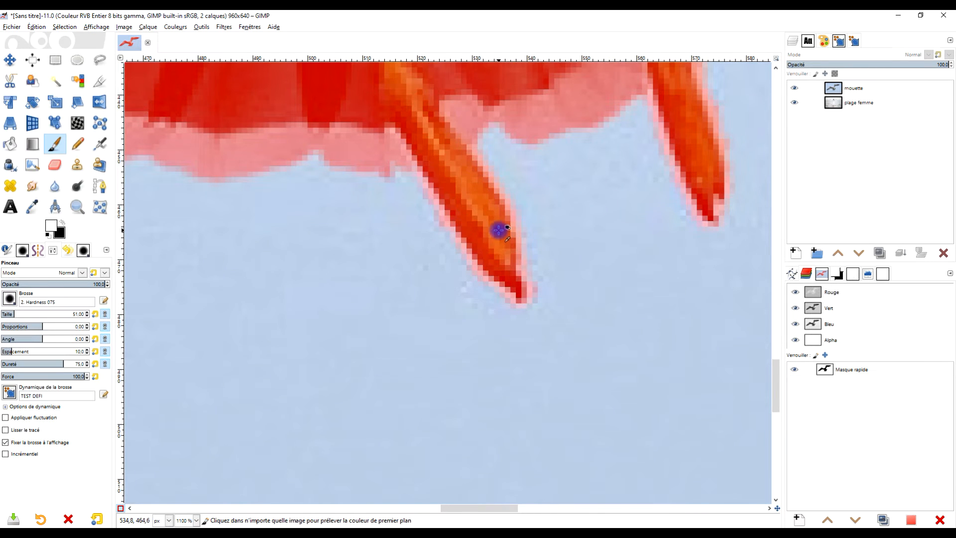
scroll(499, 228, "down", 5, "ctrl")
scroll(495, 241, "down", 2, "ctrl")
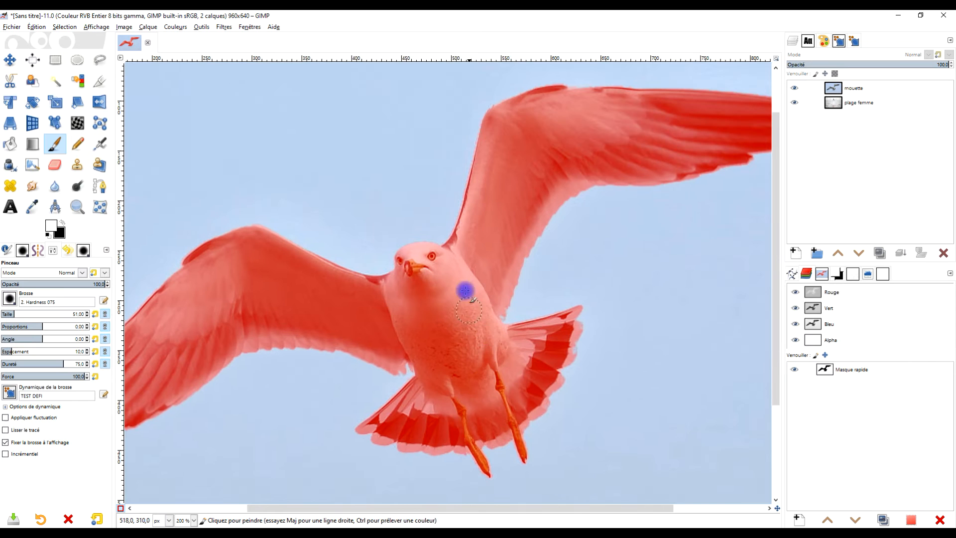
scroll(441, 248, "up", 2, "ctrl")
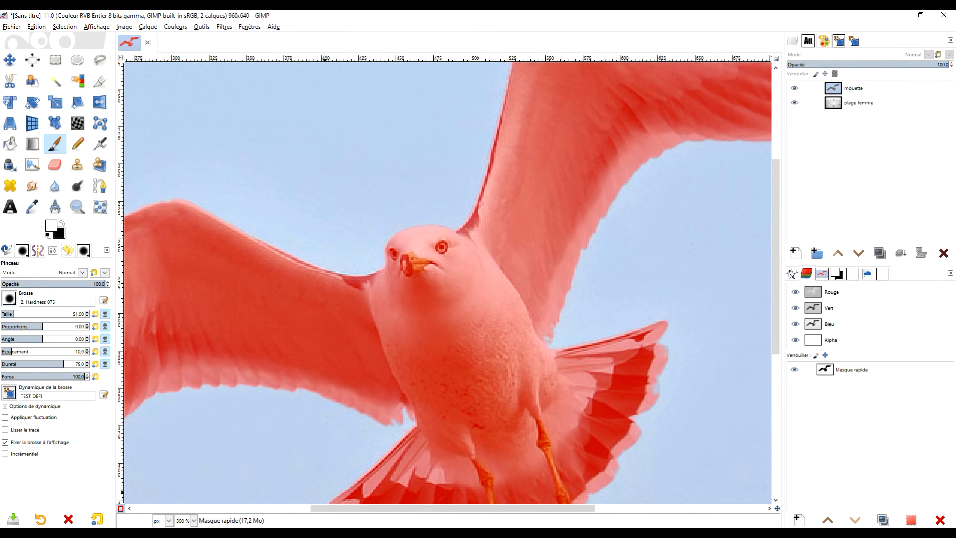
Turn off the quick mask and clear the selected sky from the mouette layer.
left_click(121, 509)
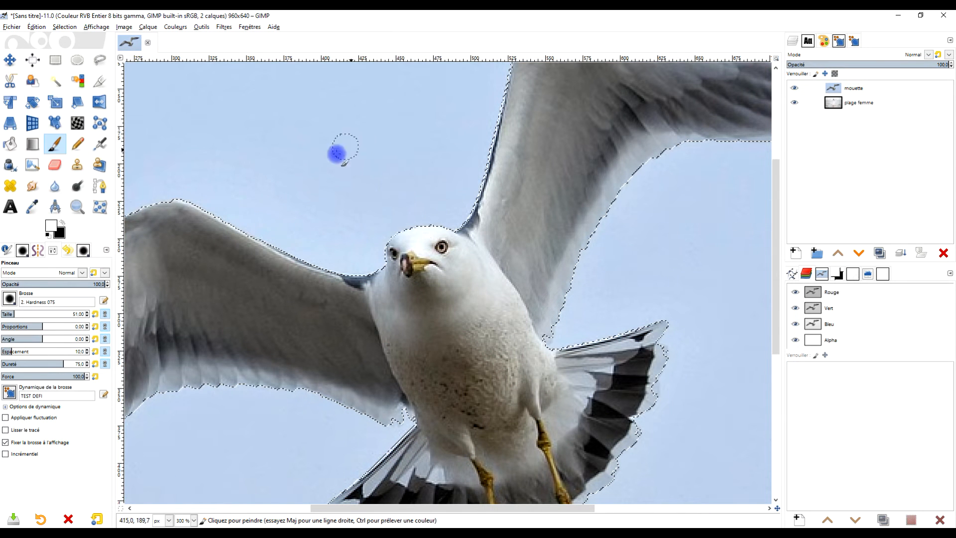
left_click_drag(366, 151, 416, 324)
left_click_drag(463, 202, 437, 348)
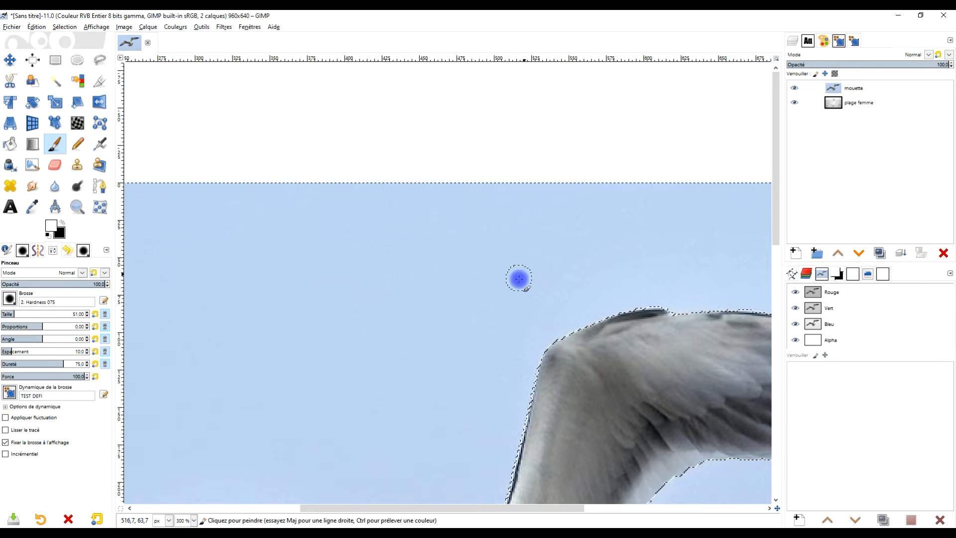
left_click_drag(369, 340, 422, 220)
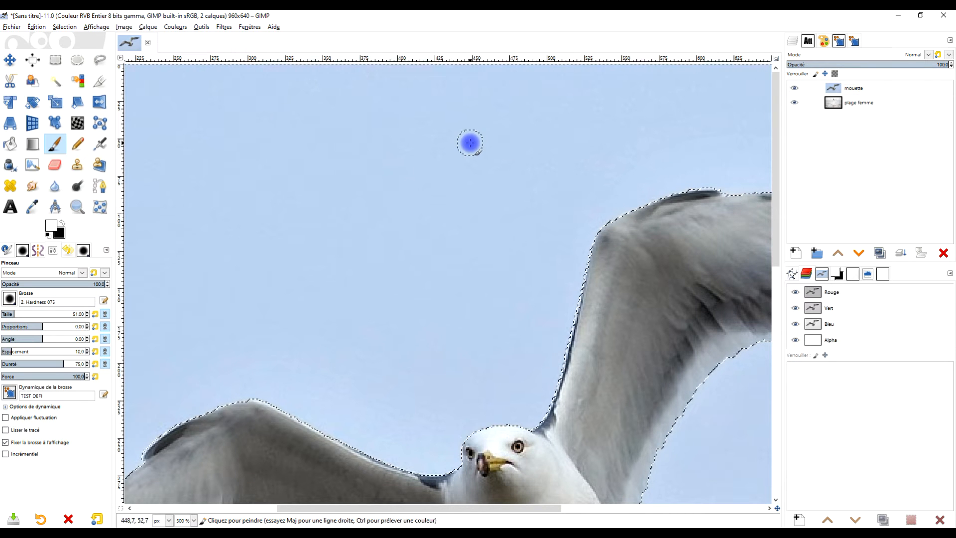
left_click(36, 27)
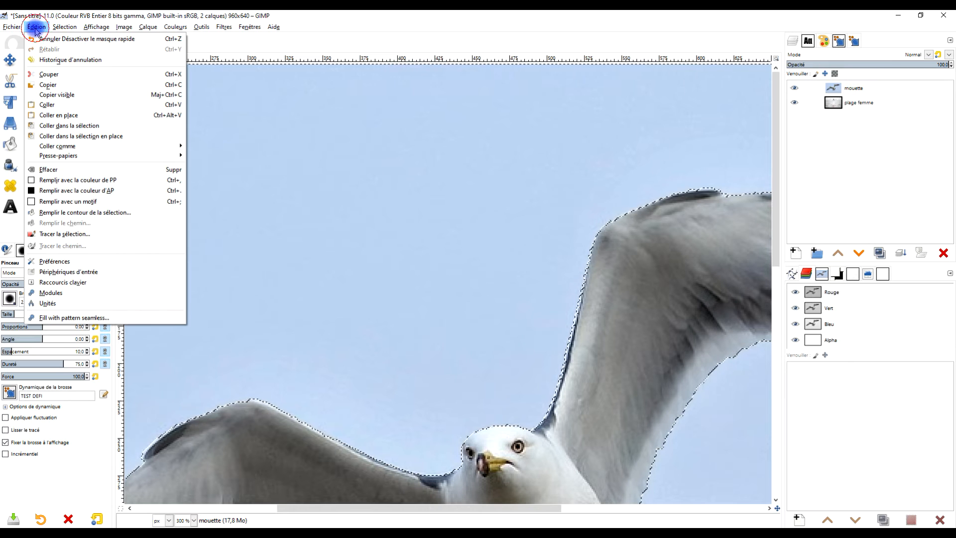
left_click(48, 169)
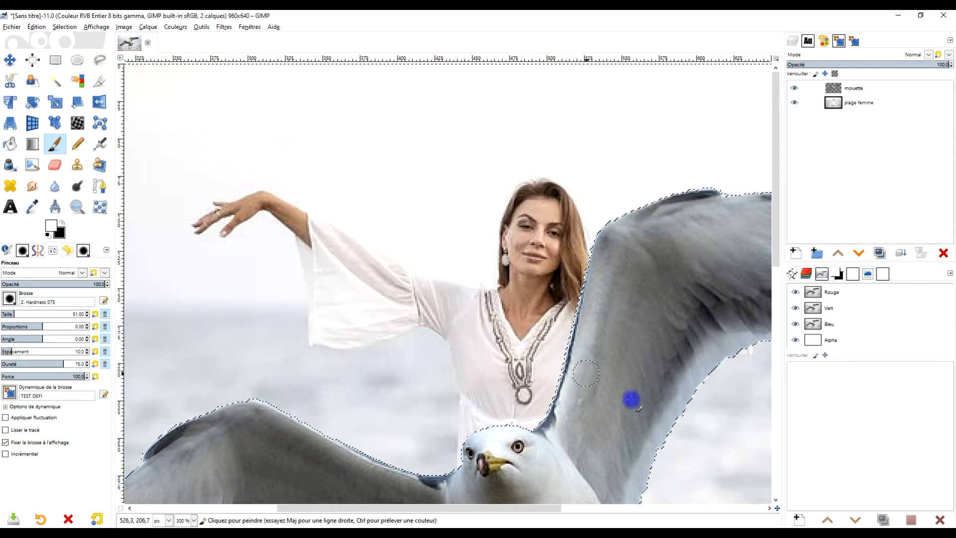
Feather the selection around the seagull by 4 px.
scroll(544, 220, "down", 10)
scroll(545, 220, "right", 3)
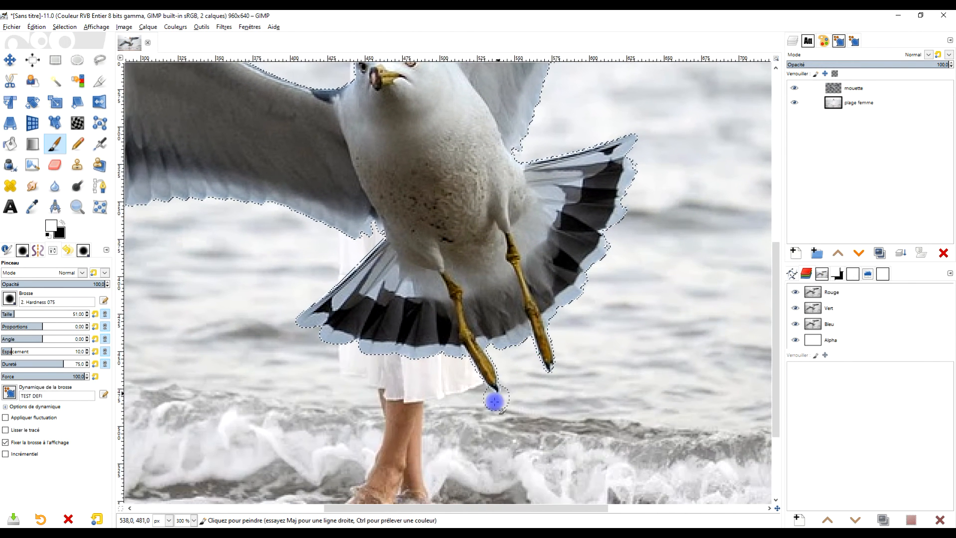
scroll(406, 289, "up", 6)
scroll(404, 287, "up", 4)
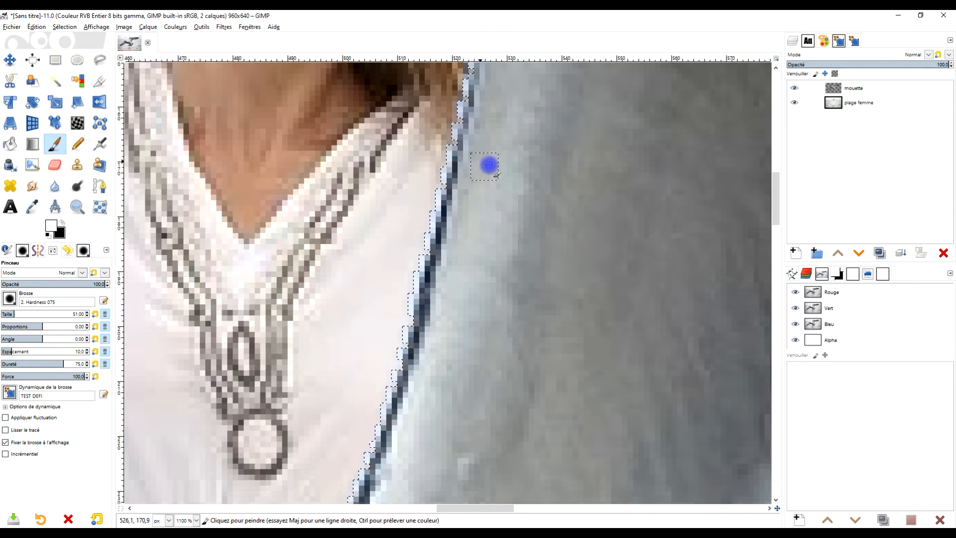
left_click(65, 29)
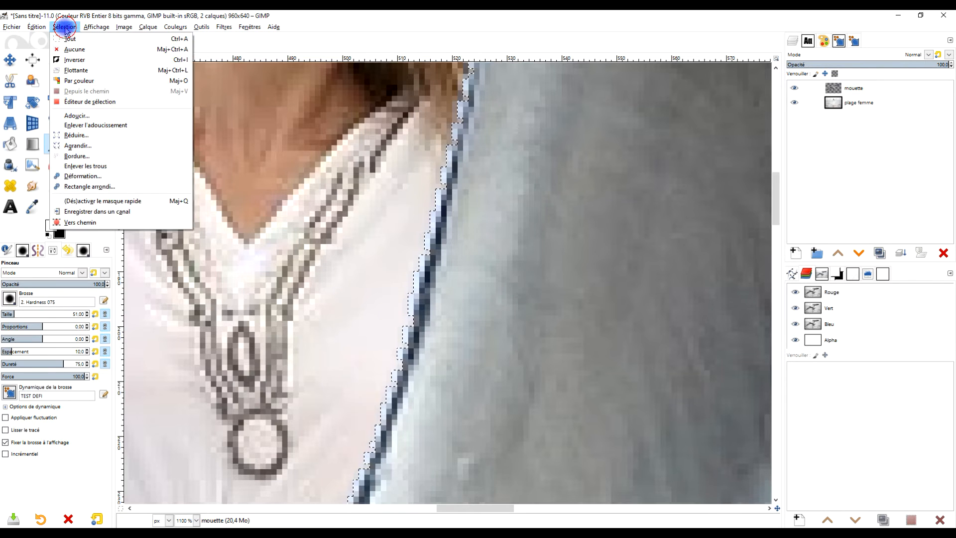
left_click(77, 115)
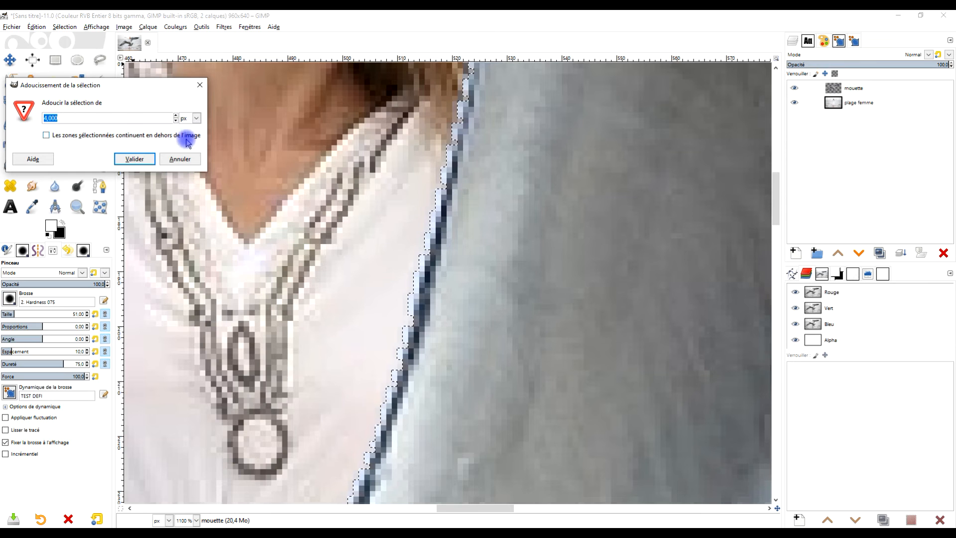
left_click(143, 158)
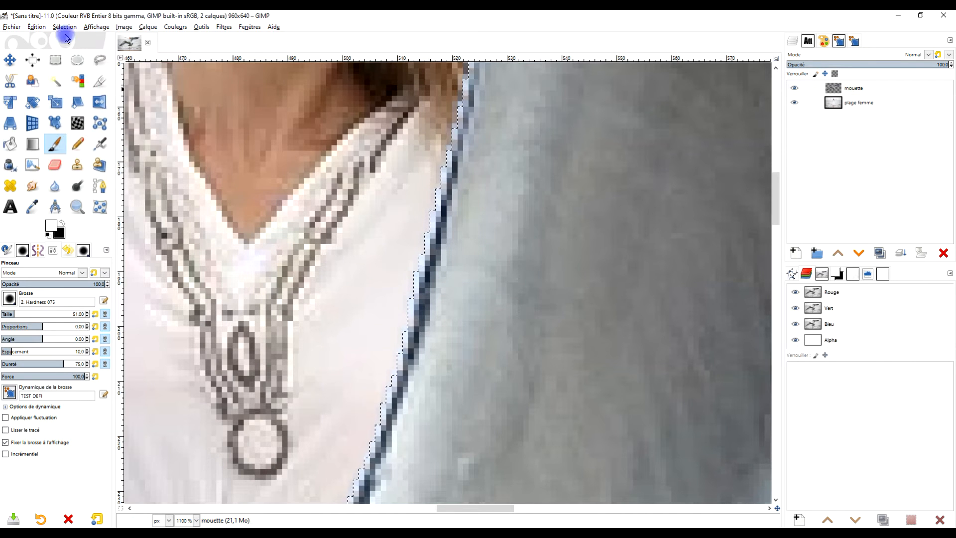
Clear the feathered selection twice from the mouette layer to soften the seagull's outline.
left_click(31, 29)
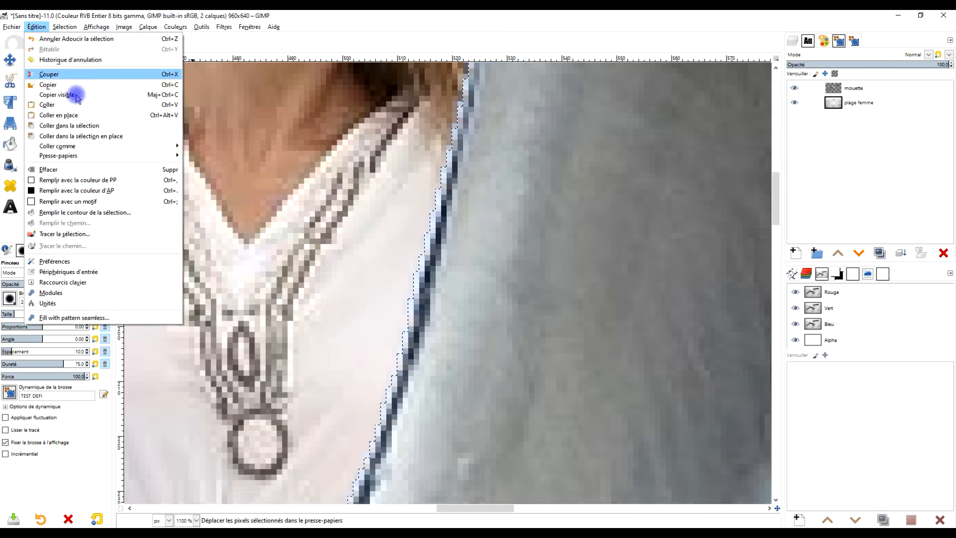
left_click(65, 171)
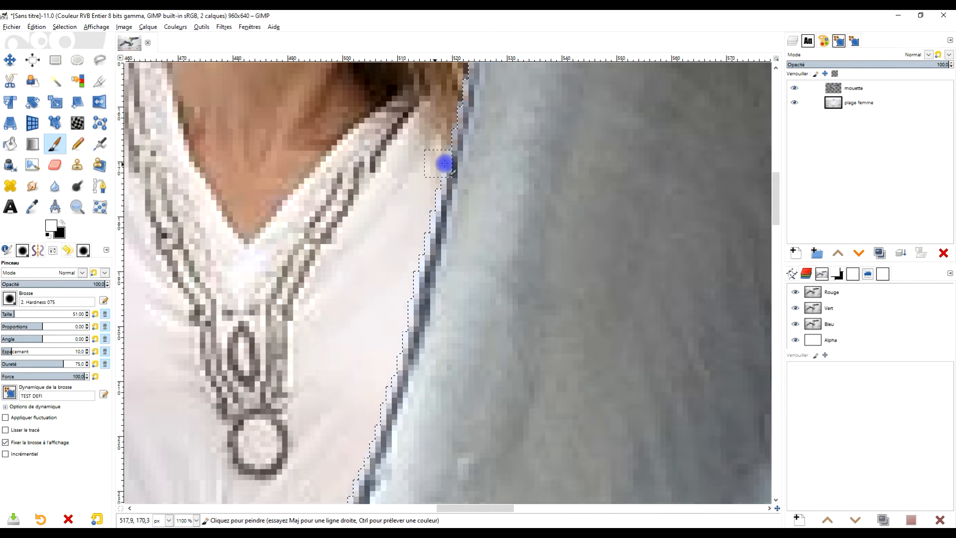
left_click(37, 27)
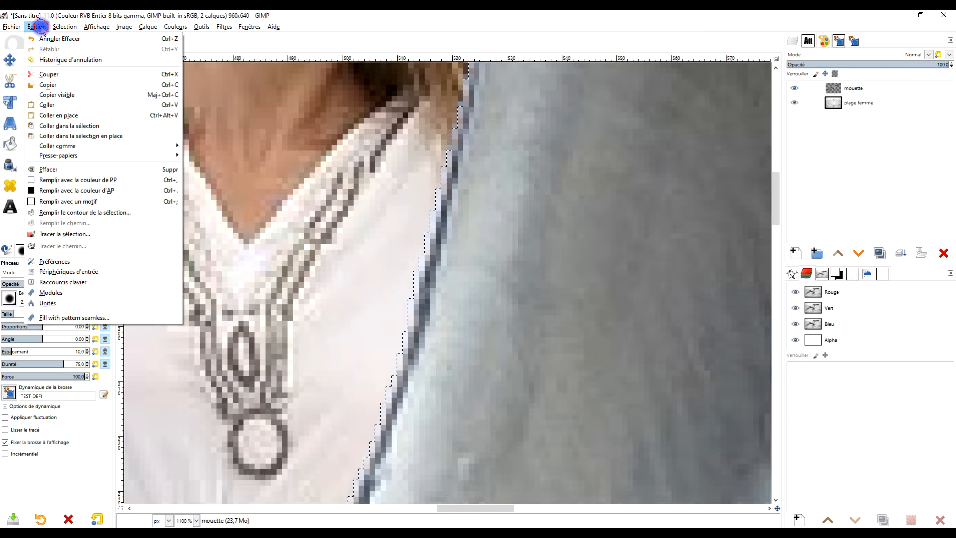
left_click(74, 170)
Add a layer named fond directly above plage femme, filled with the black background colour.
scroll(476, 169, "down", 8)
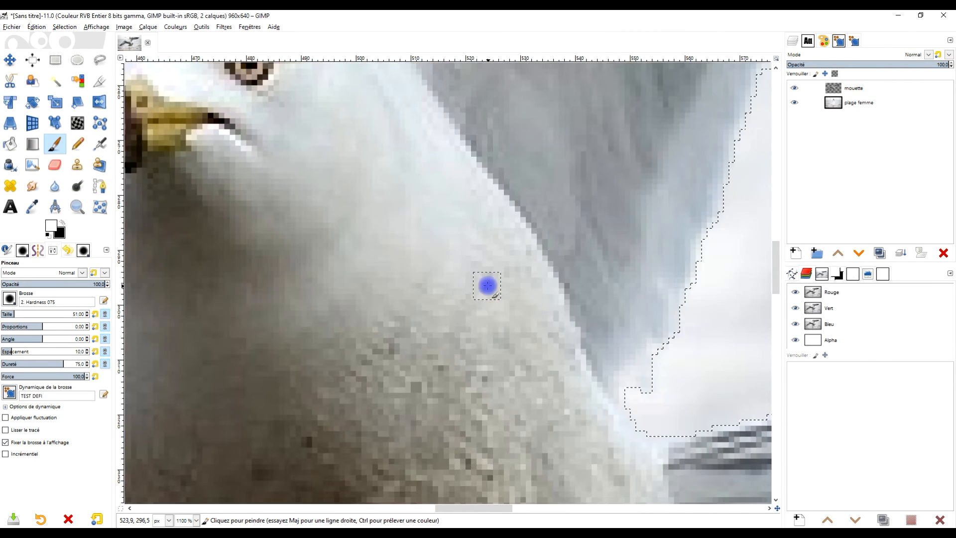
scroll(491, 299, "down", 9)
left_click_drag(576, 293, 415, 392)
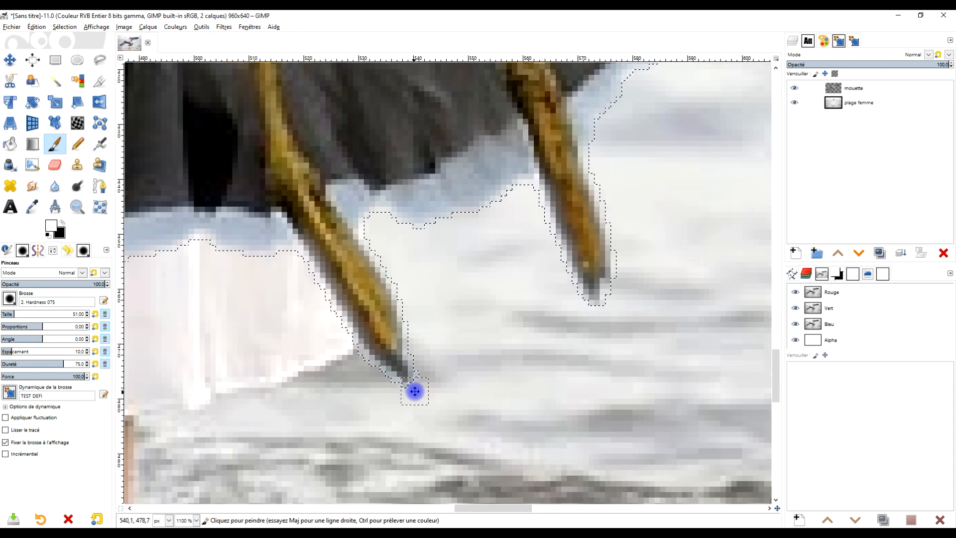
left_click(877, 103)
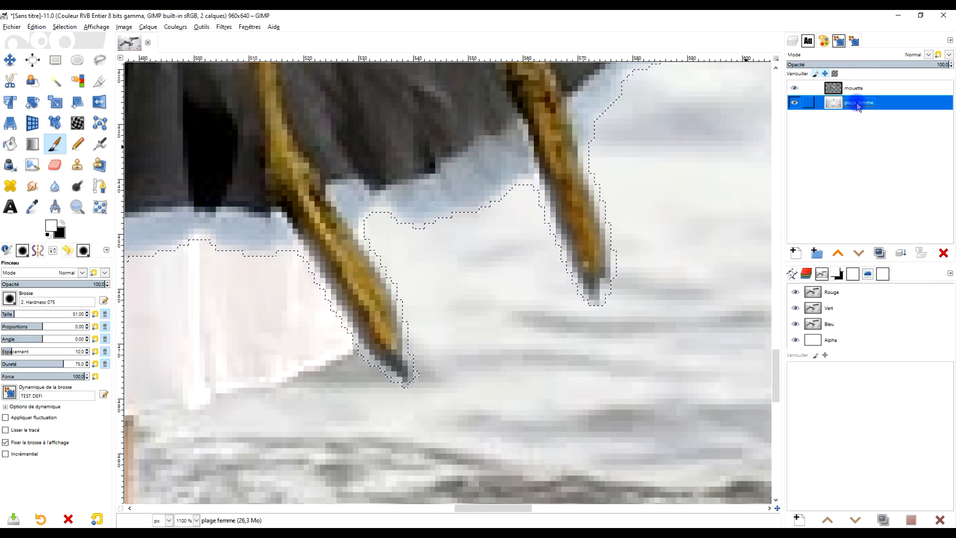
left_click(794, 253)
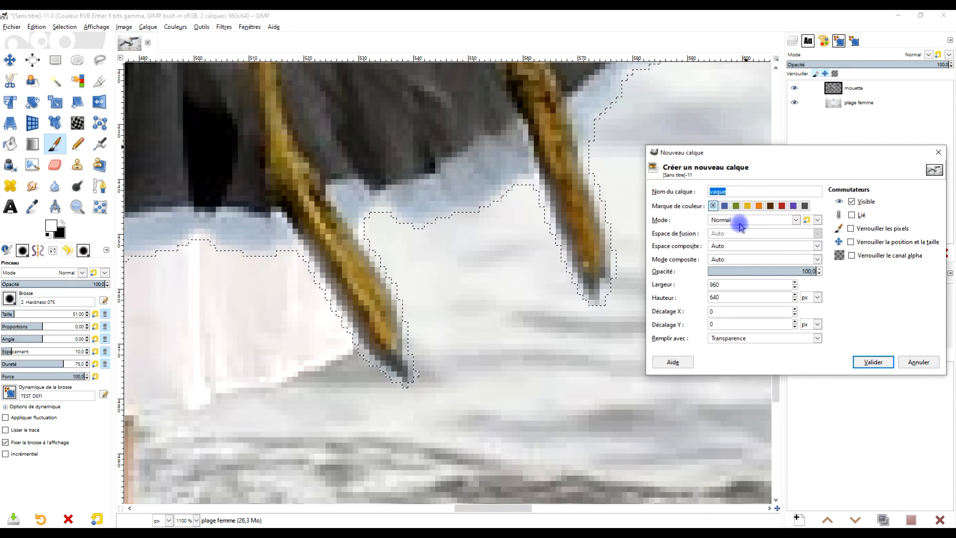
type("fond")
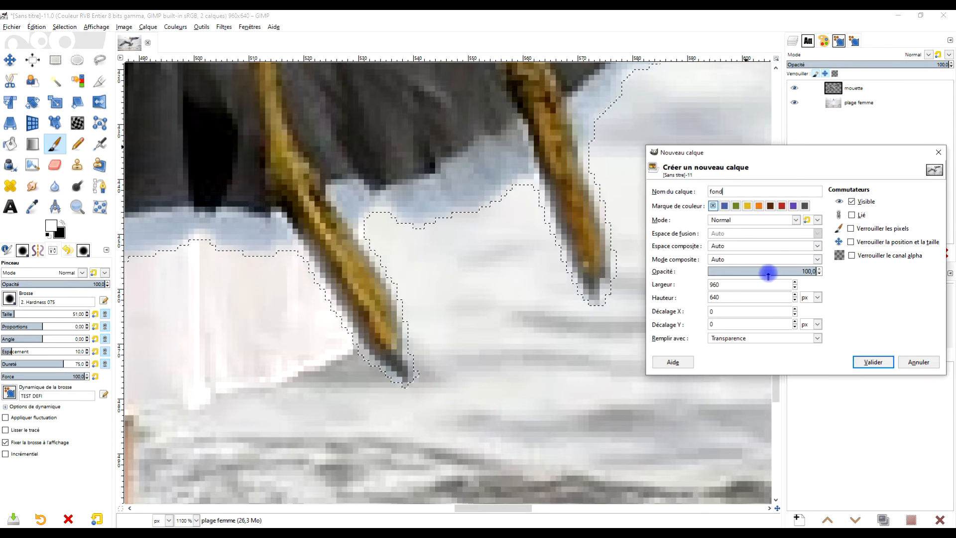
left_click(744, 341)
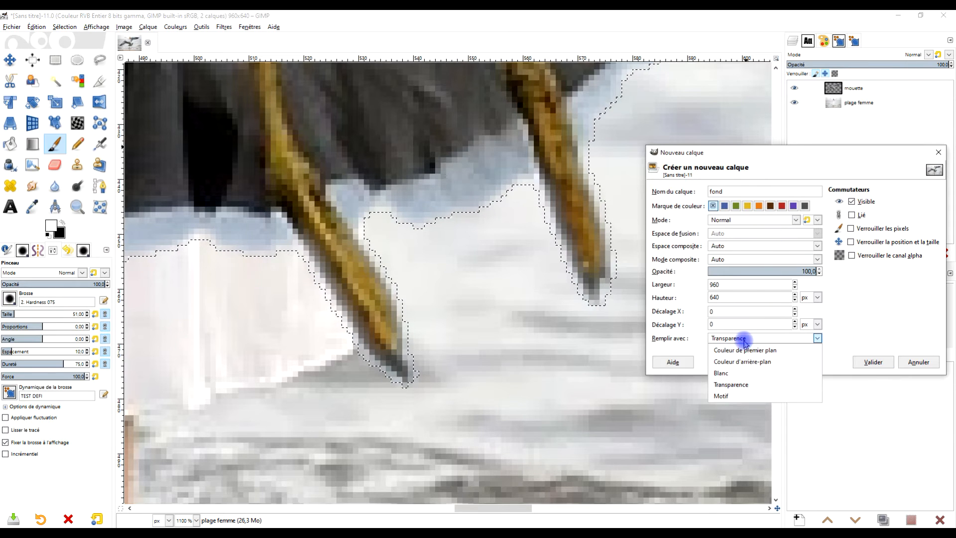
left_click(749, 363)
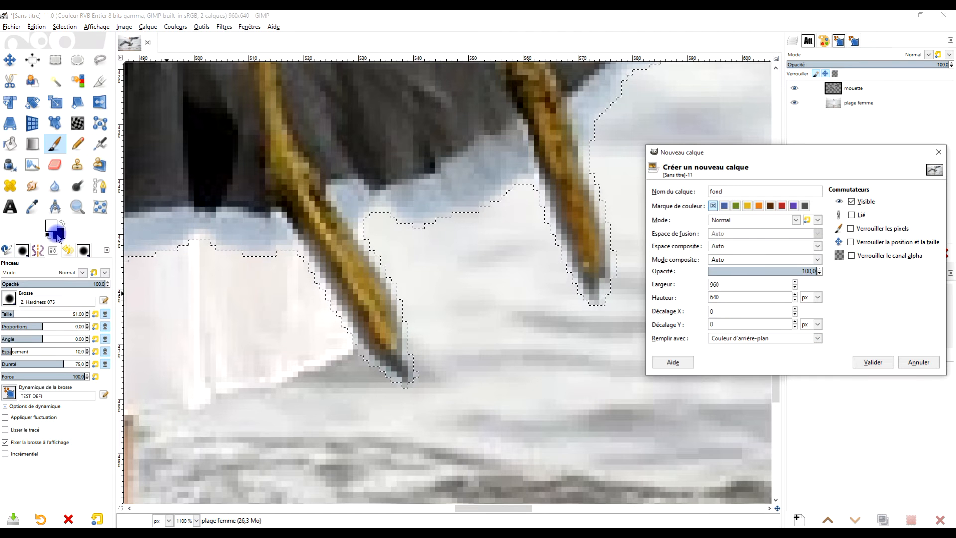
left_click(869, 362)
On the mouette layer, reselect the transparent area around the seagull with Fuzzy Select, keeping feathered edges at radius 2.3.
left_click_drag(645, 258, 527, 304)
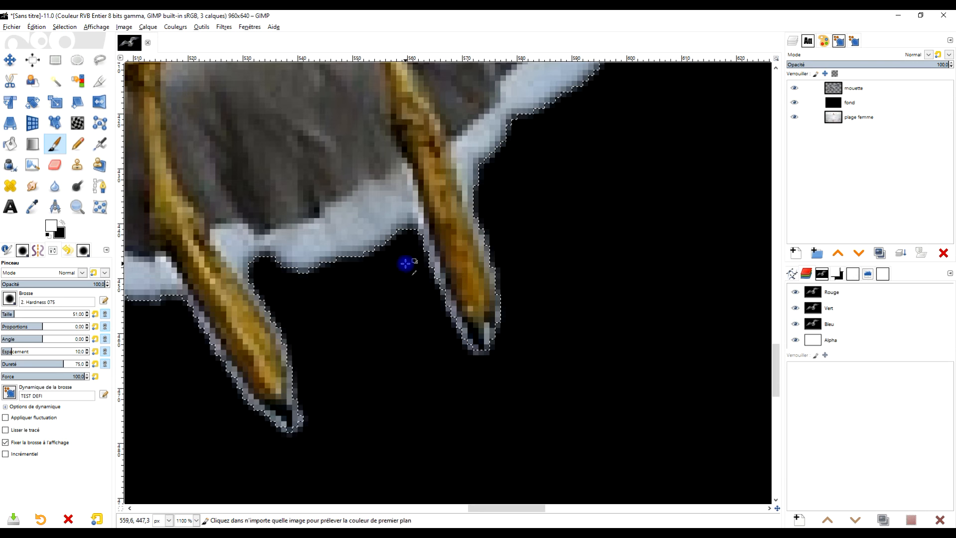
scroll(405, 265, "down", 3)
left_click_drag(417, 131, 398, 320)
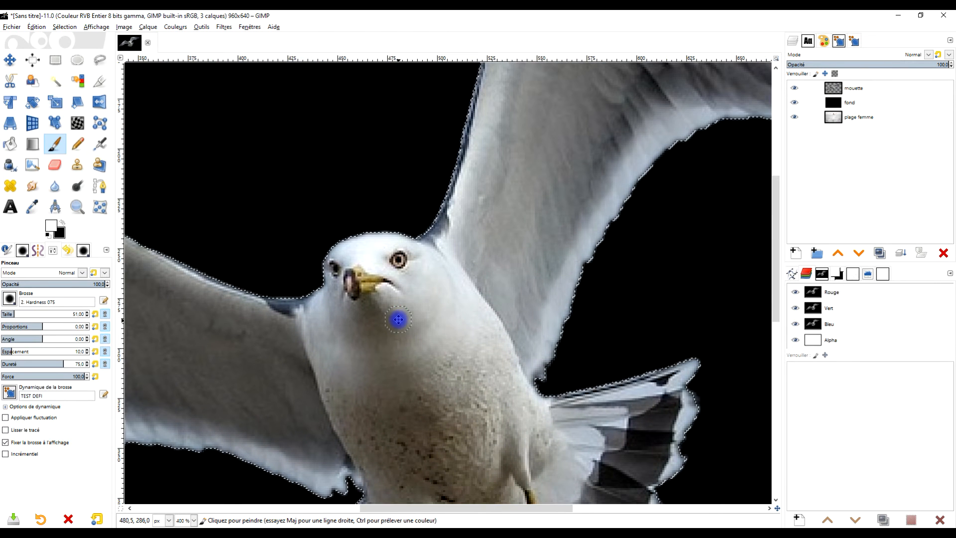
left_click_drag(500, 285, 399, 113)
left_click_drag(528, 391, 539, 206)
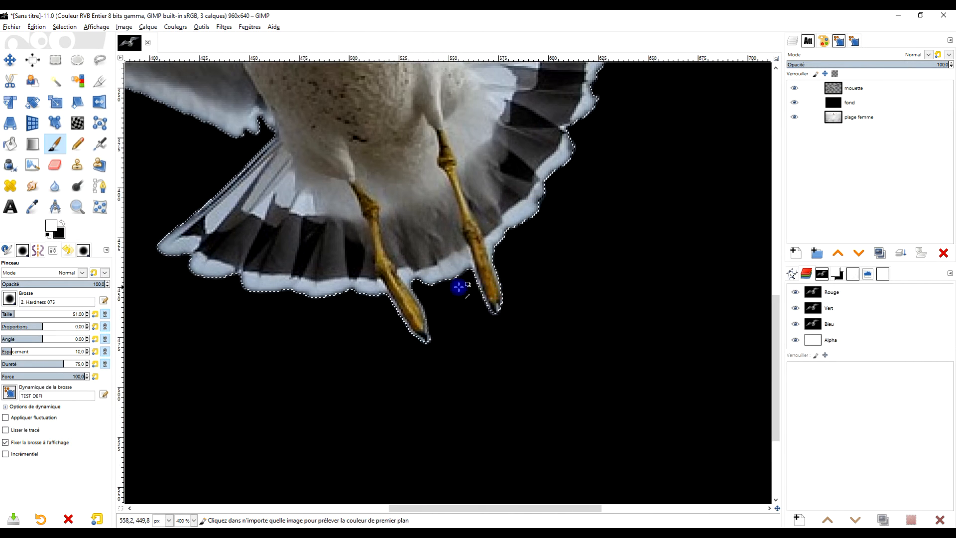
scroll(458, 286, "up", 2)
left_click_drag(503, 322, 462, 350)
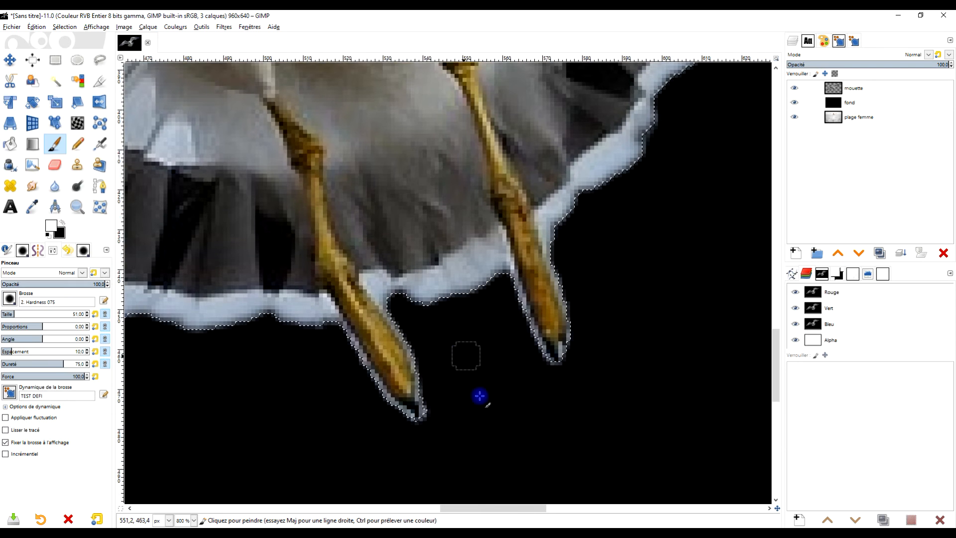
left_click(863, 91)
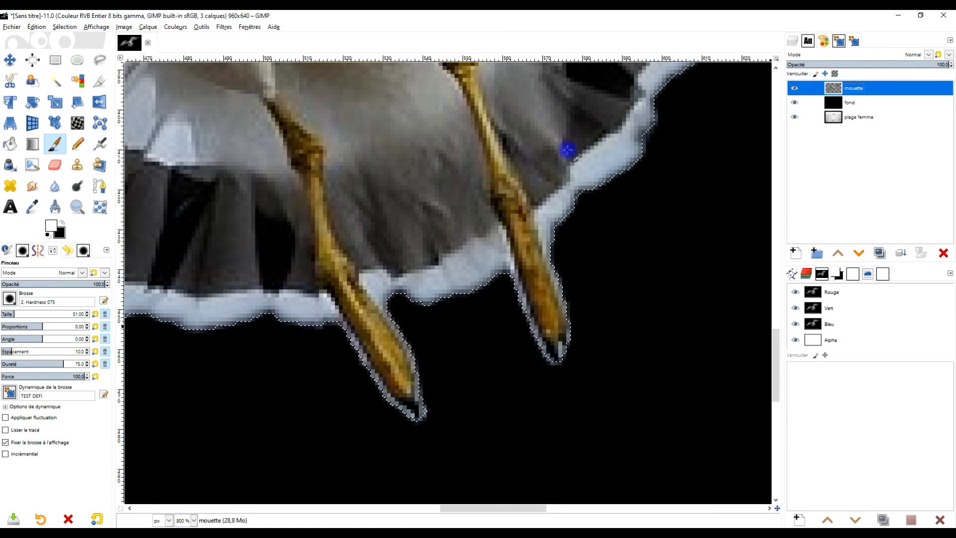
left_click(58, 82)
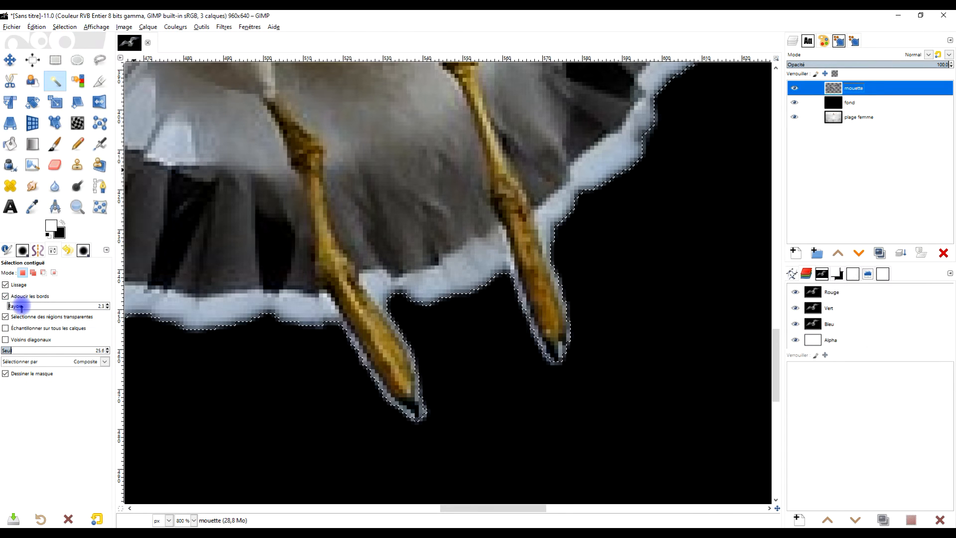
left_click_drag(450, 356, 435, 352)
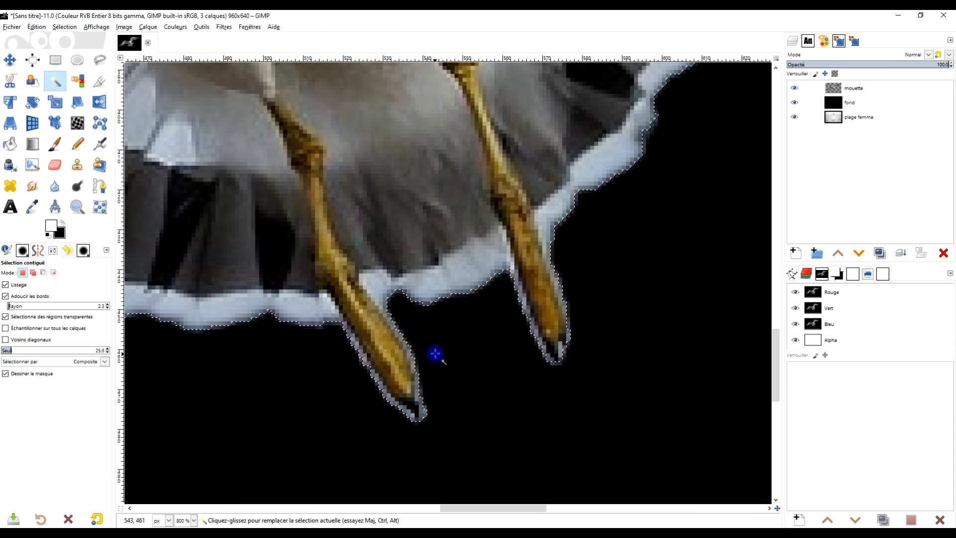
Clear the light fringe around the seagull's legs repeatedly, reselecting the surrounding area with Fuzzy Select between passes.
scroll(450, 379, "up", 2)
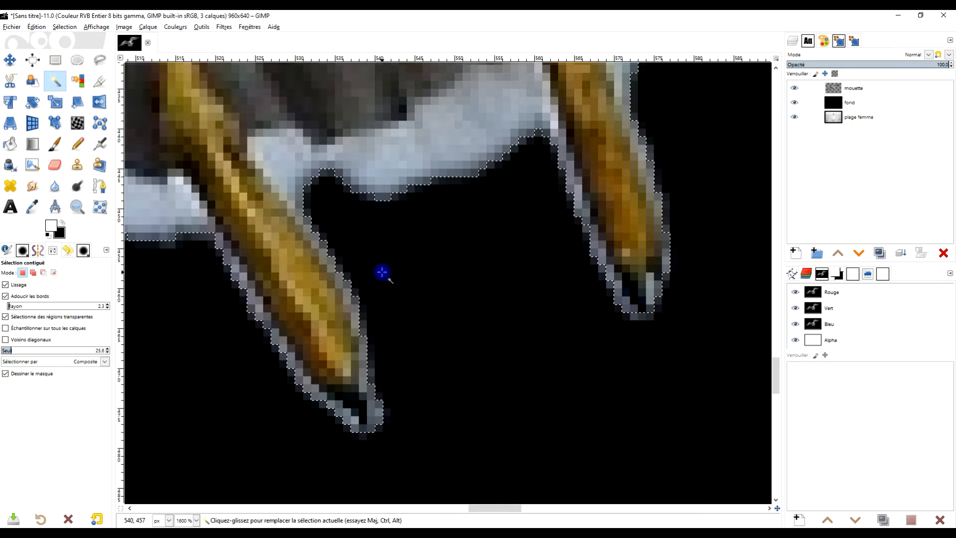
key("Delete")
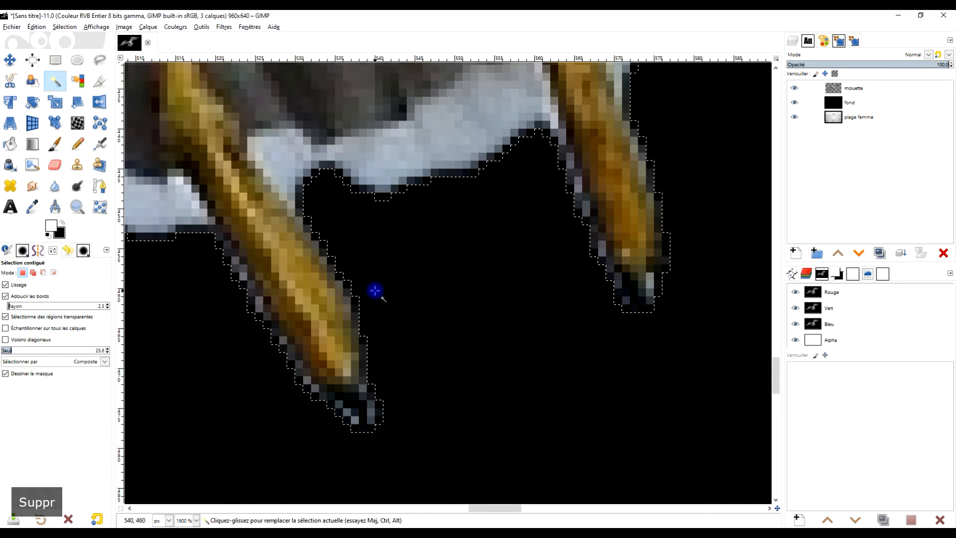
left_click(273, 341)
left_click_drag(269, 400, 264, 351)
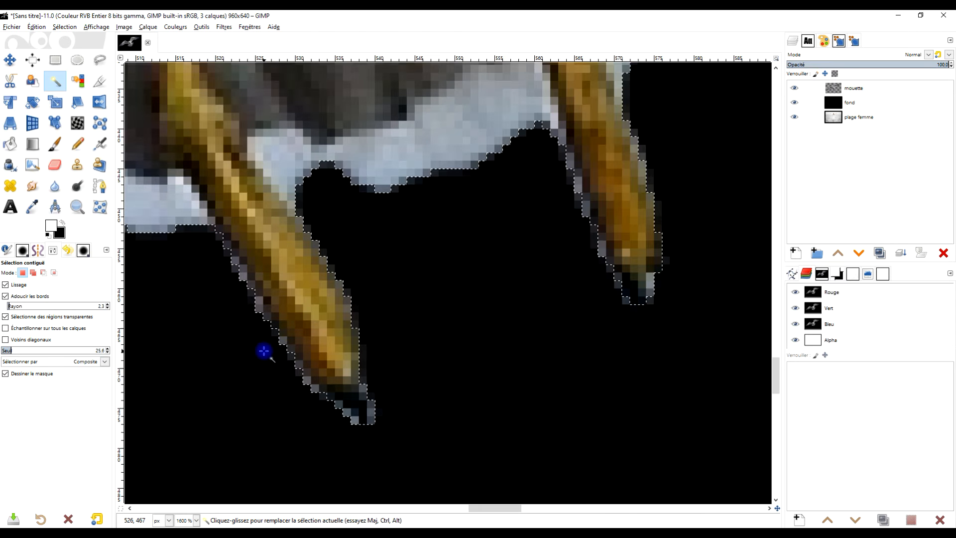
key("Delete")
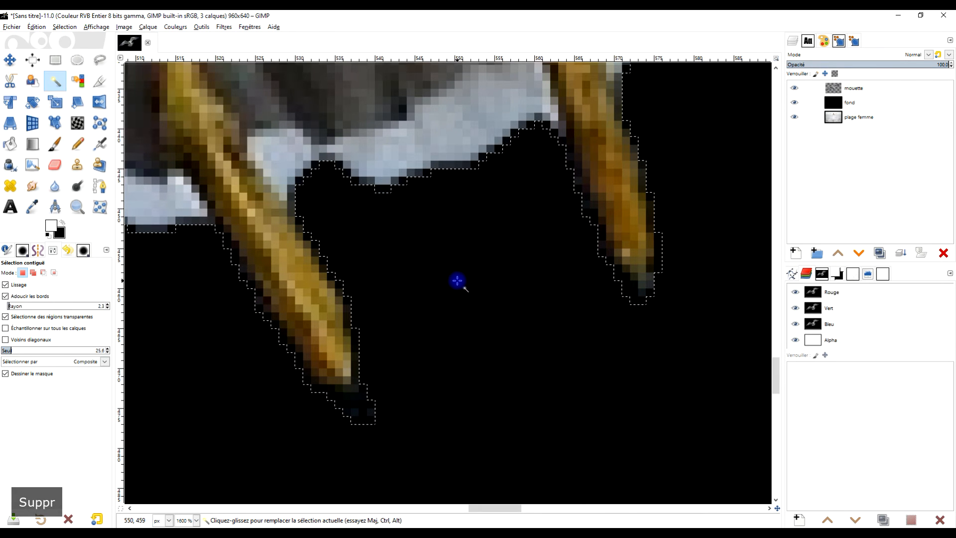
key("Delete")
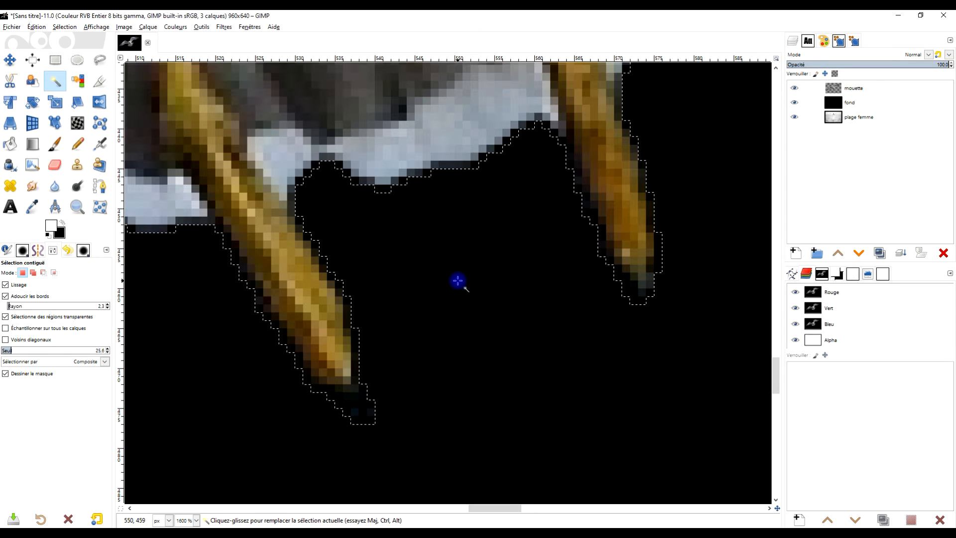
Select the light patch between the outermost feathers of the right-hand wing tip with Fuzzy Select and clear it.
scroll(458, 280, "down", 7)
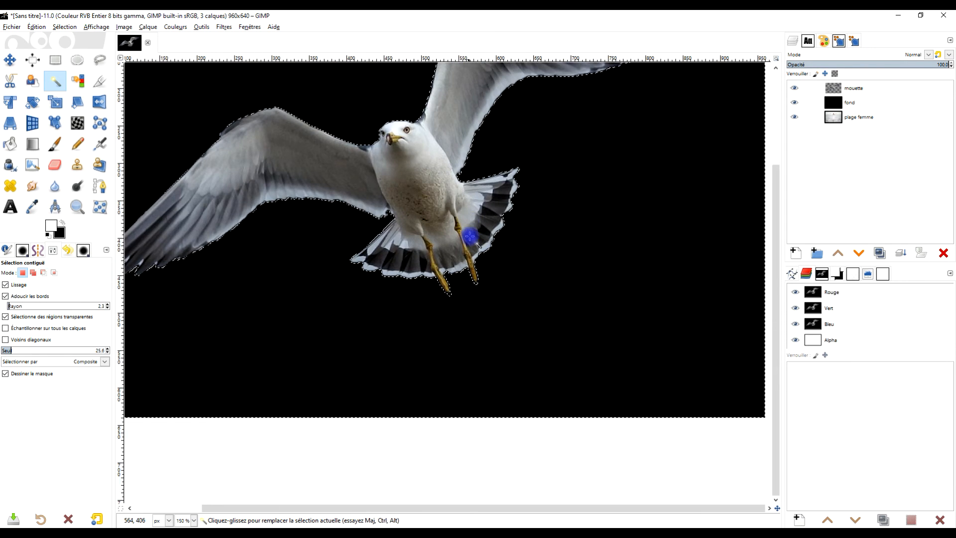
left_click_drag(514, 222, 611, 186)
left_click_drag(552, 212, 350, 303)
scroll(580, 158, "up", 3)
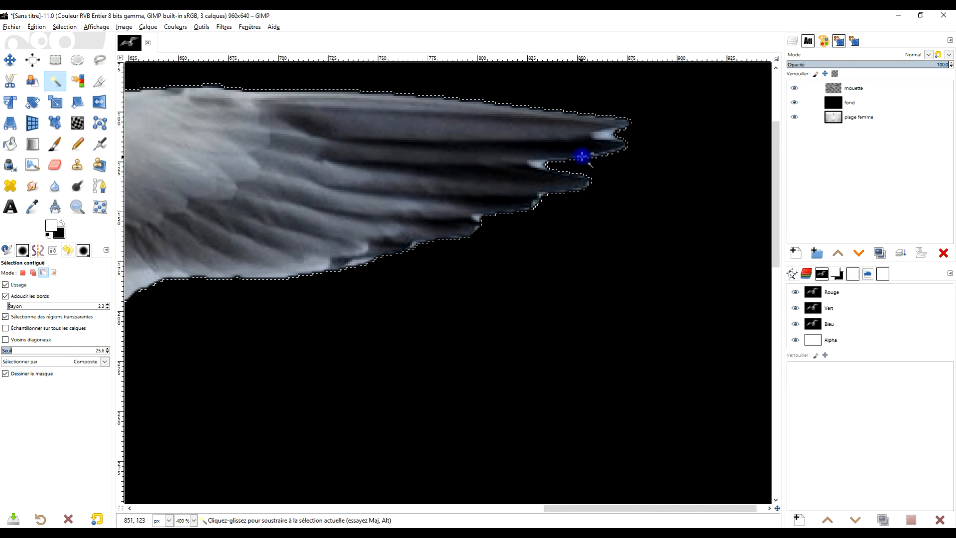
left_click_drag(584, 172, 488, 270)
left_click_drag(518, 230, 547, 225)
key("Delete")
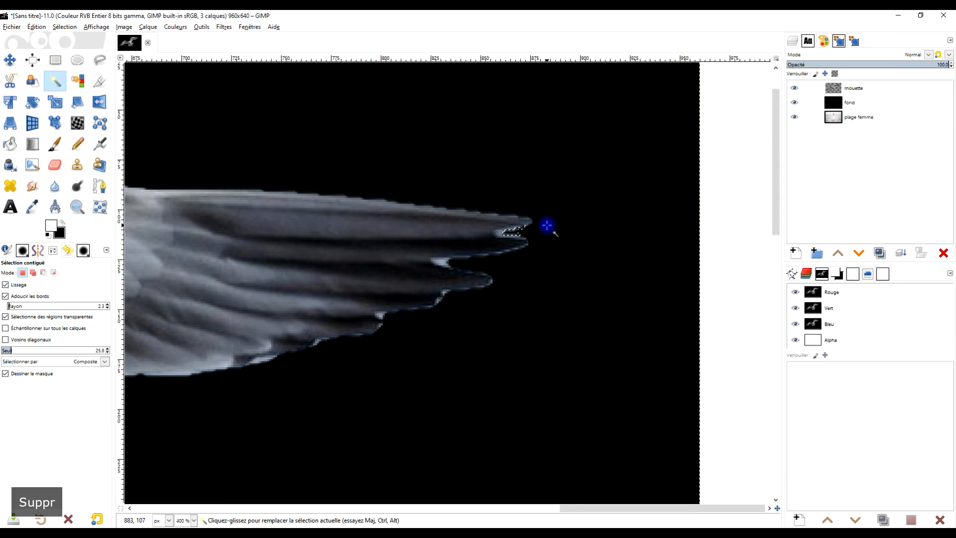
Clear the next light patch between the right-hand wing's feathers and the remaining fringe along that wing's edge.
left_click_drag(443, 263, 518, 262)
key("Delete")
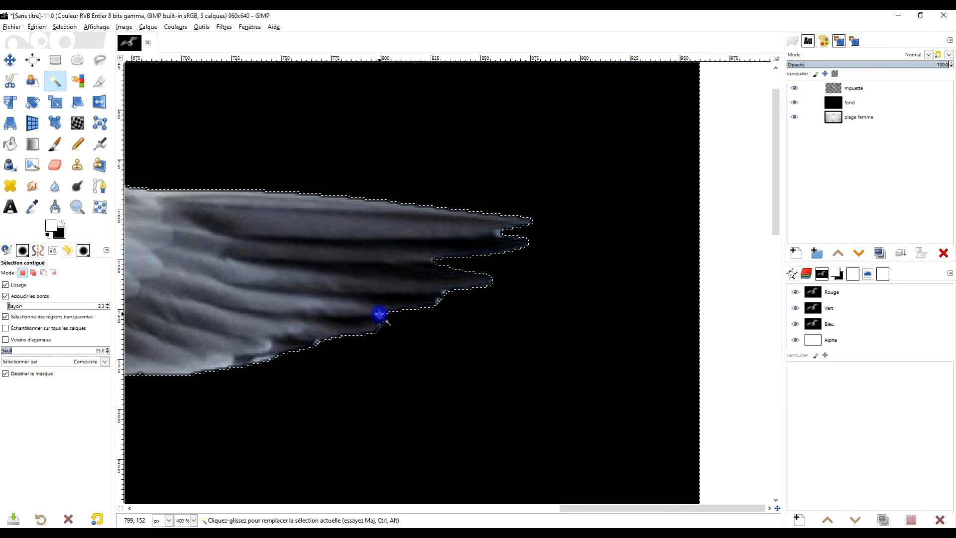
key("Delete")
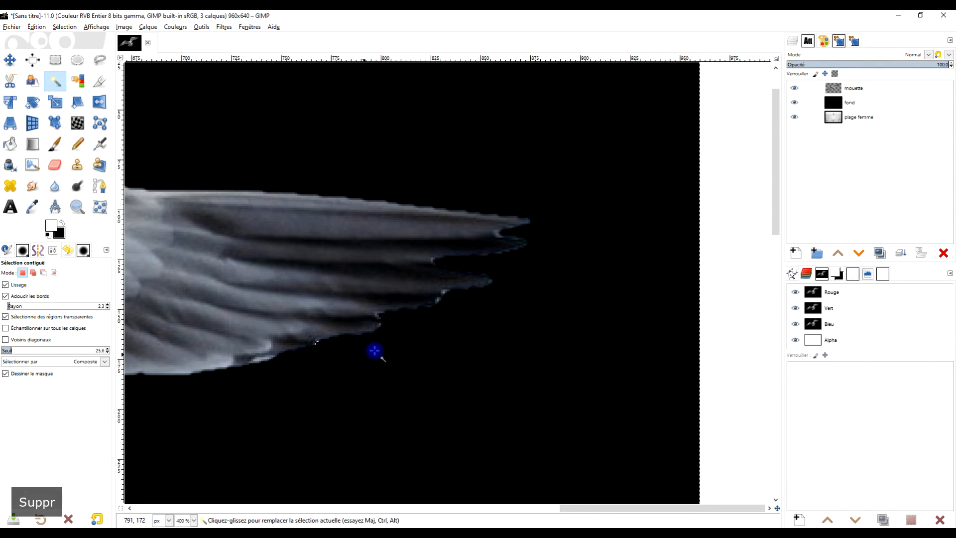
Clear the light patches between the outermost feathers of the left-hand wing tip, picking each with Fuzzy Select.
scroll(399, 324, "down", 5)
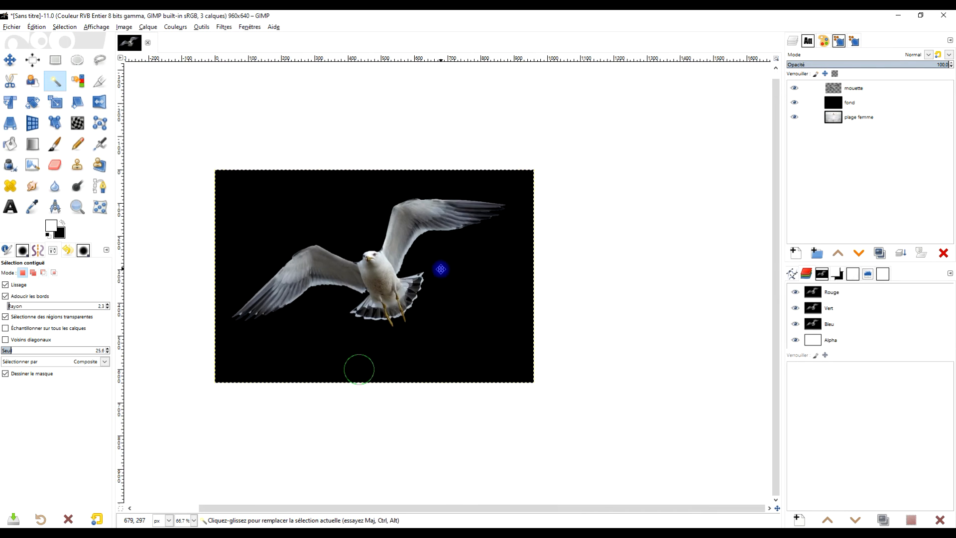
scroll(288, 299, "up", 3)
scroll(189, 333, "up", 2)
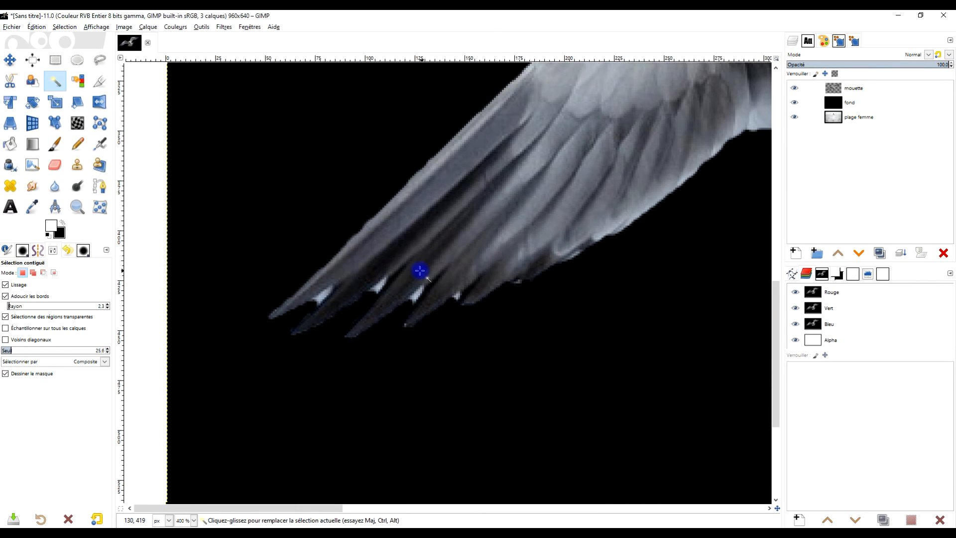
left_click(319, 301)
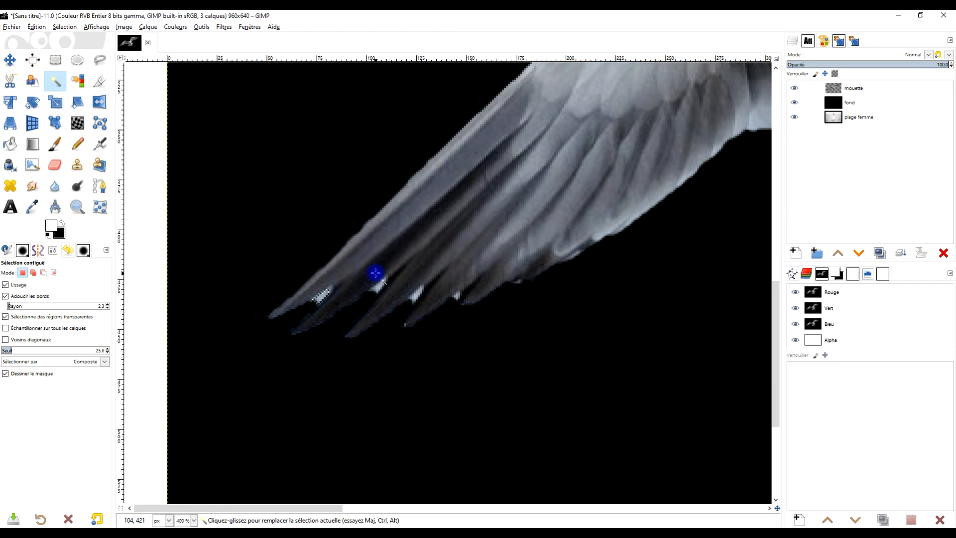
key("Delete")
left_click(378, 288)
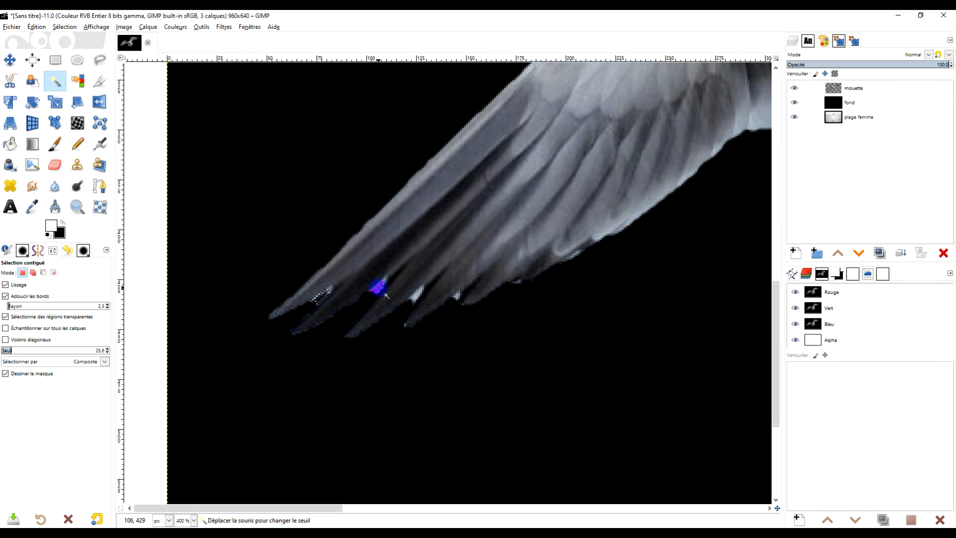
Clear the remaining light patch and fringe around the left-hand wing's feathers, and replace the edge selection with the whole canvas.
left_click(416, 296)
key("Delete")
left_click(403, 310)
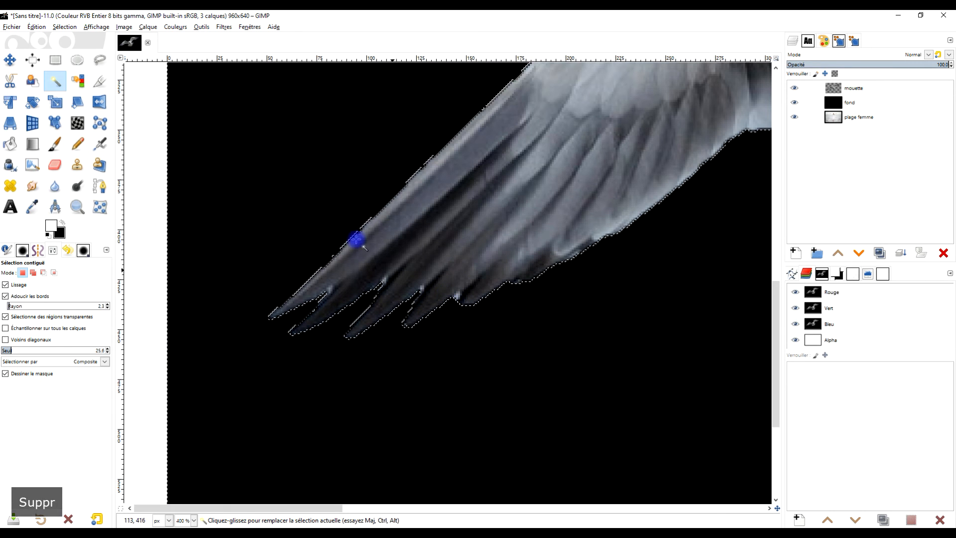
left_click(55, 60)
left_click(304, 141)
scroll(486, 205, "down", 3, "ctrl")
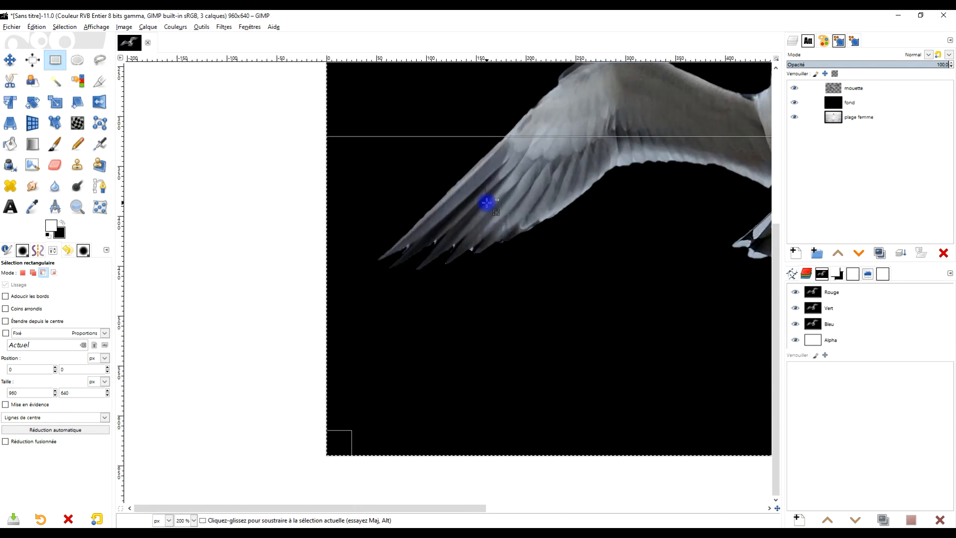
scroll(584, 321, "up", 3, "ctrl")
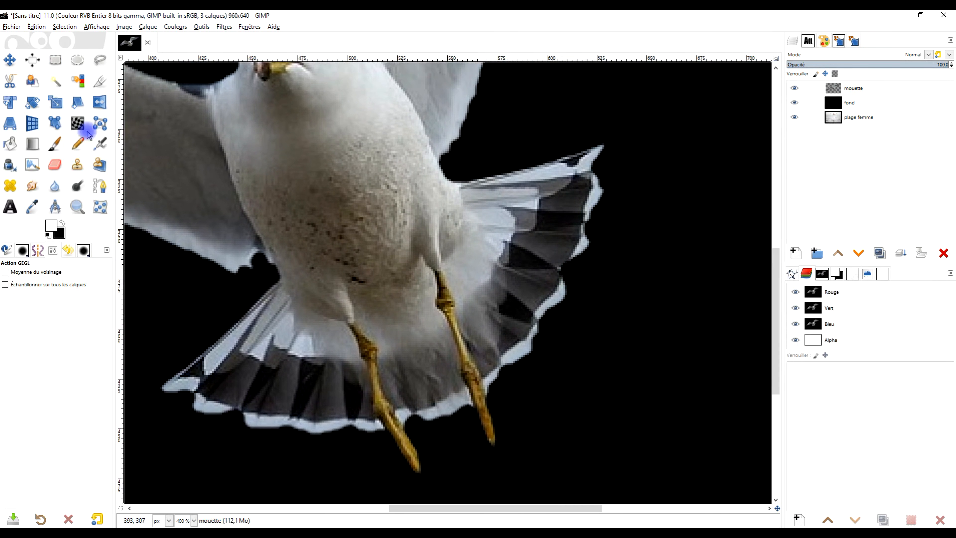
Select the transparent area around the seagull with Fuzzy Select and grow the selection by a few pixels onto its edges.
left_click(55, 81)
left_click(646, 195)
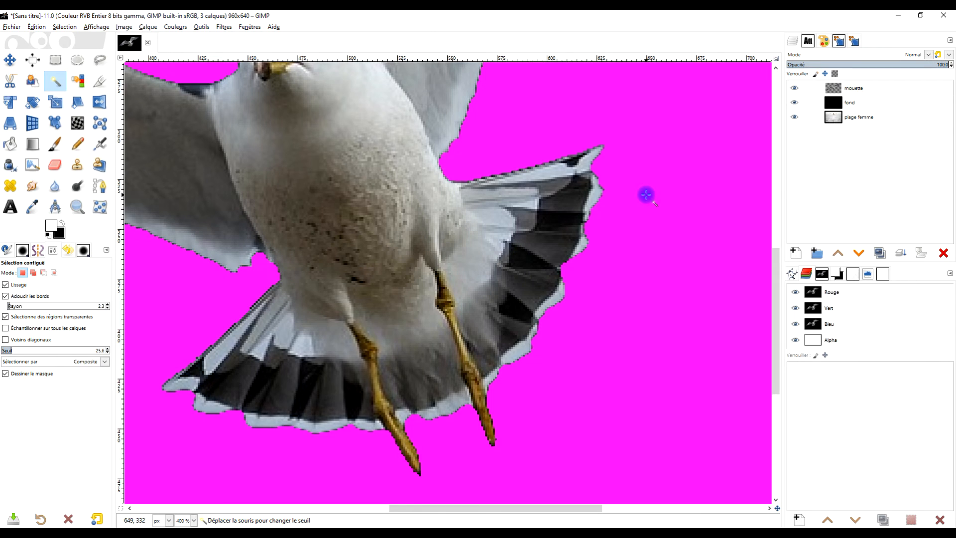
left_click(64, 27)
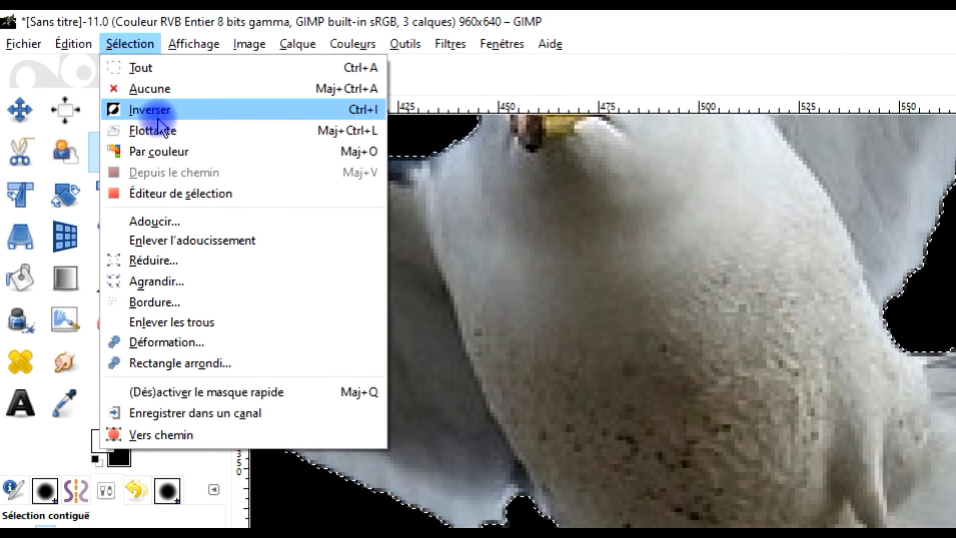
left_click(174, 281)
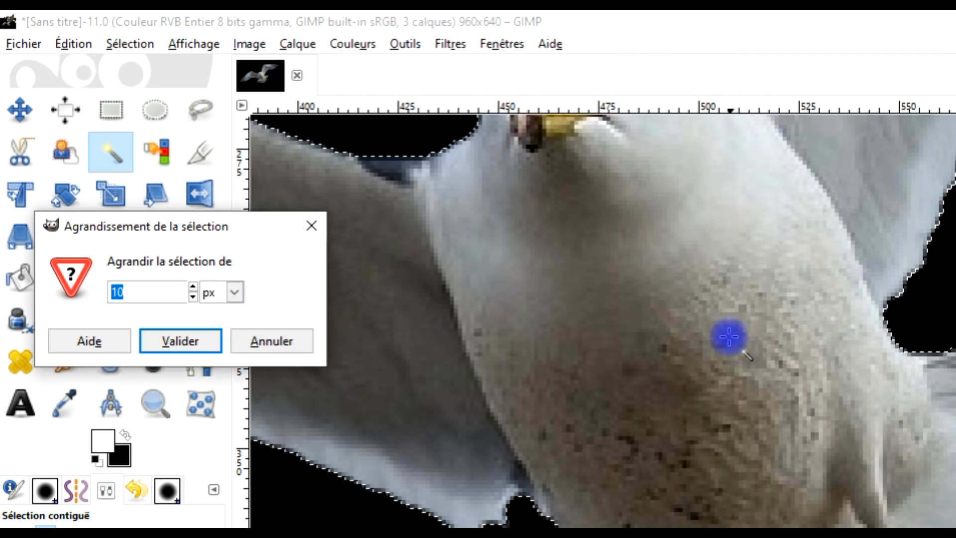
left_click(198, 296)
left_click(197, 296)
left_click(192, 297)
left_click(193, 297)
left_click(193, 296)
left_click(193, 296)
left_click(168, 335)
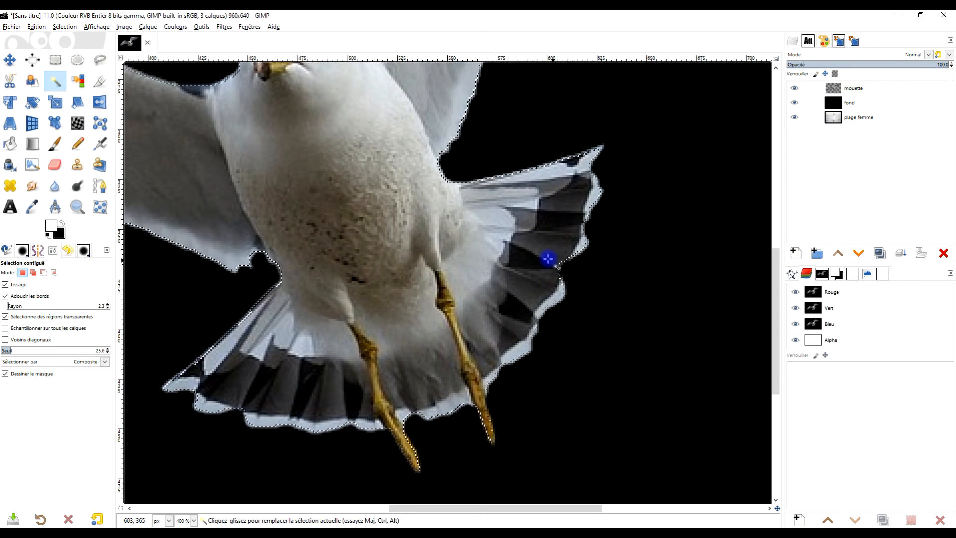
Apply a Gaussian blur of 0.50 in X and Y to the seagull's selected edges, comparing it with the preview off.
left_click_drag(358, 245, 456, 331)
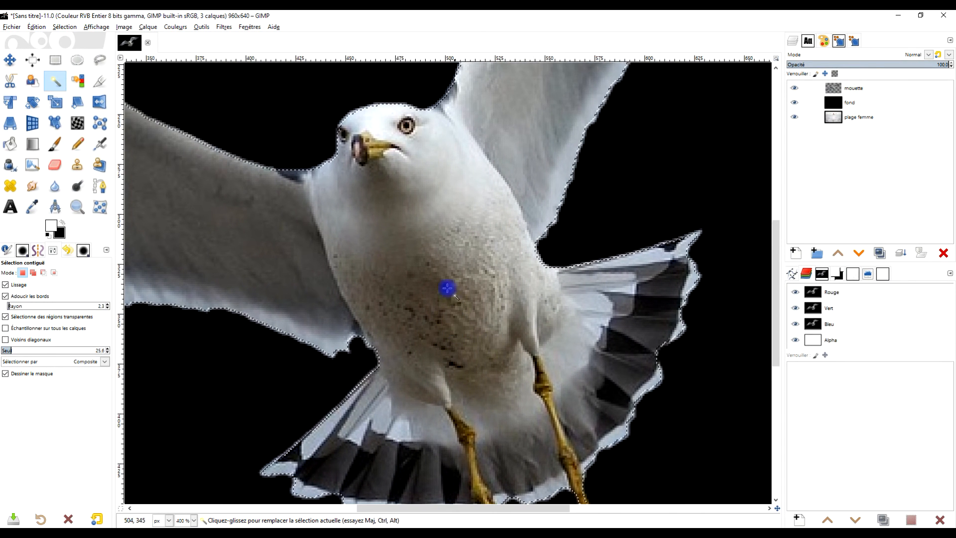
left_click(228, 30)
mouse_move(273, 86)
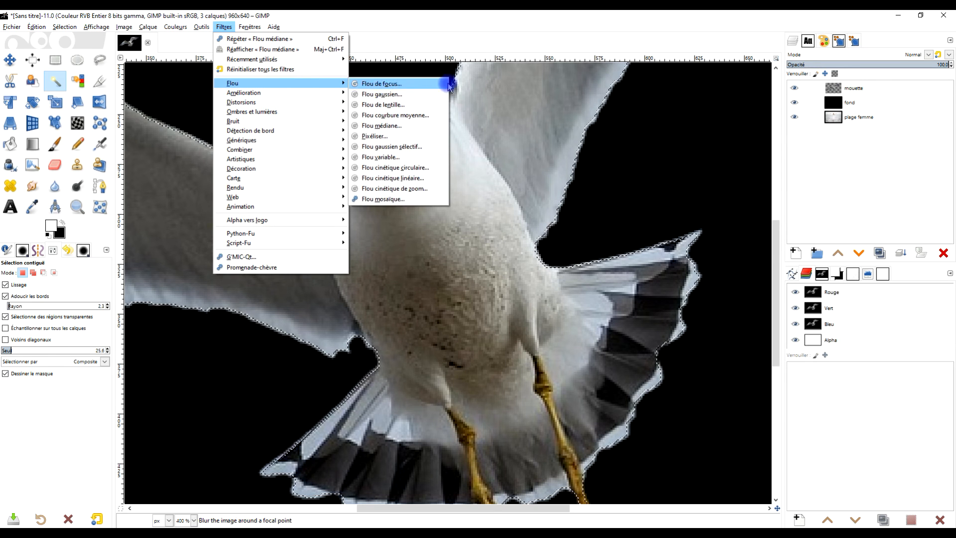
left_click(425, 94)
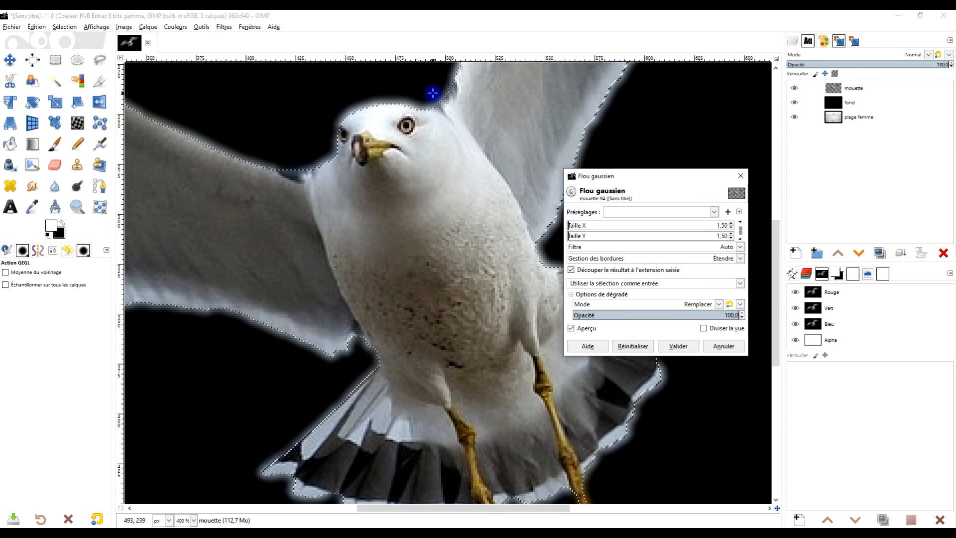
left_click(731, 228)
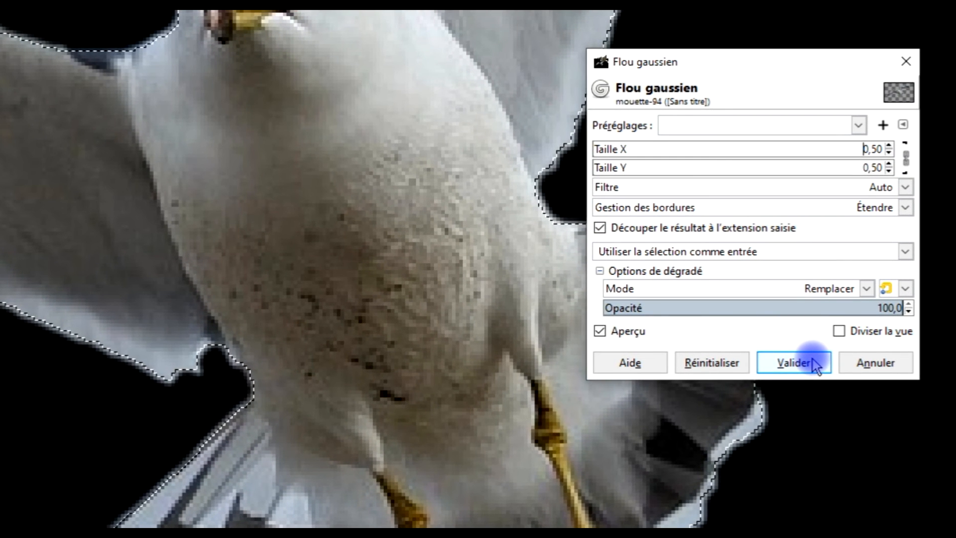
scroll(388, 318, "down", 10)
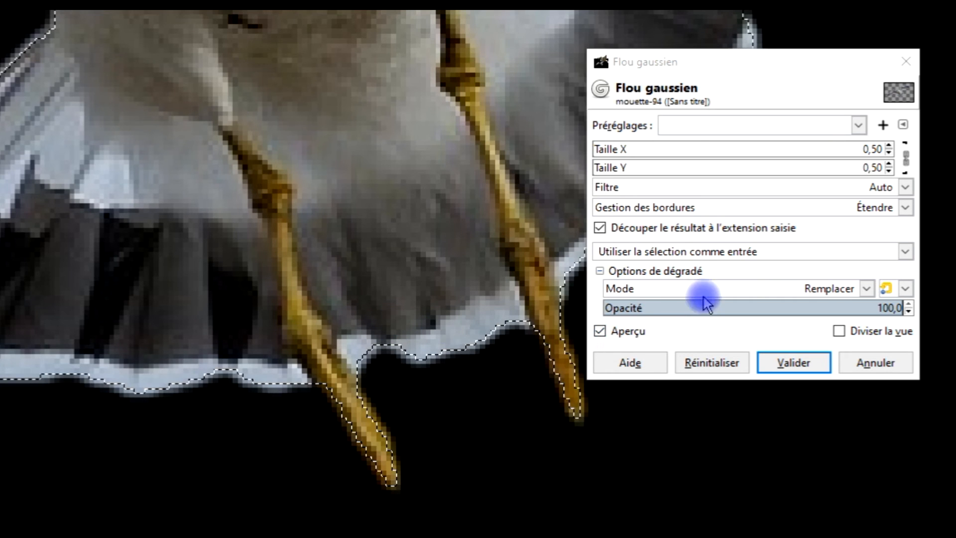
left_click(629, 332)
left_click(630, 333)
left_click(792, 363)
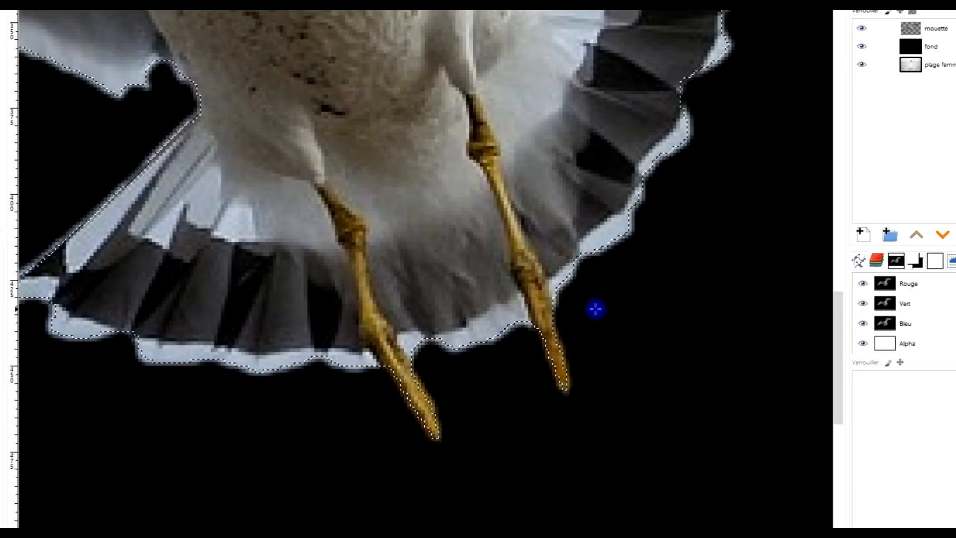
Replace the selection around the seagull with one covering the whole canvas.
scroll(595, 309, "down", 3)
left_click_drag(608, 271, 606, 357)
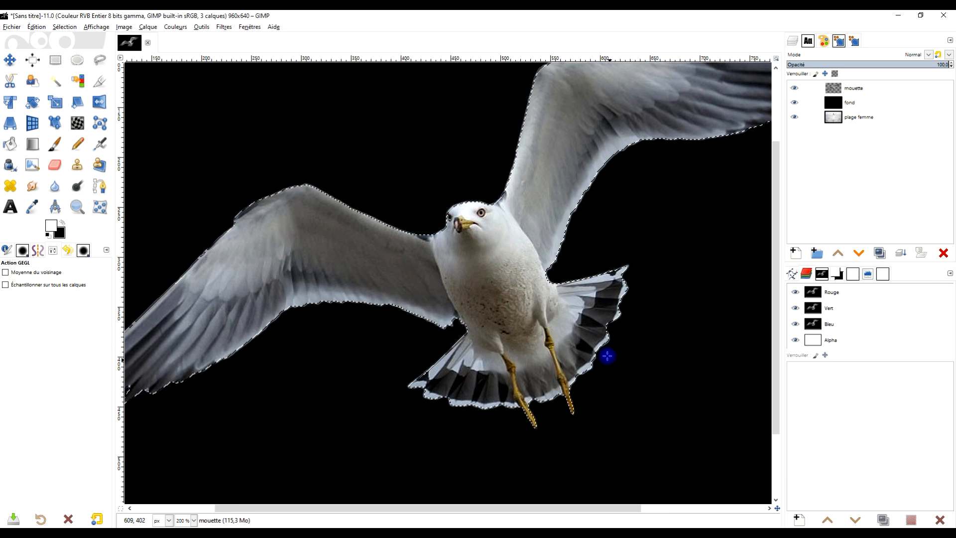
left_click(58, 60)
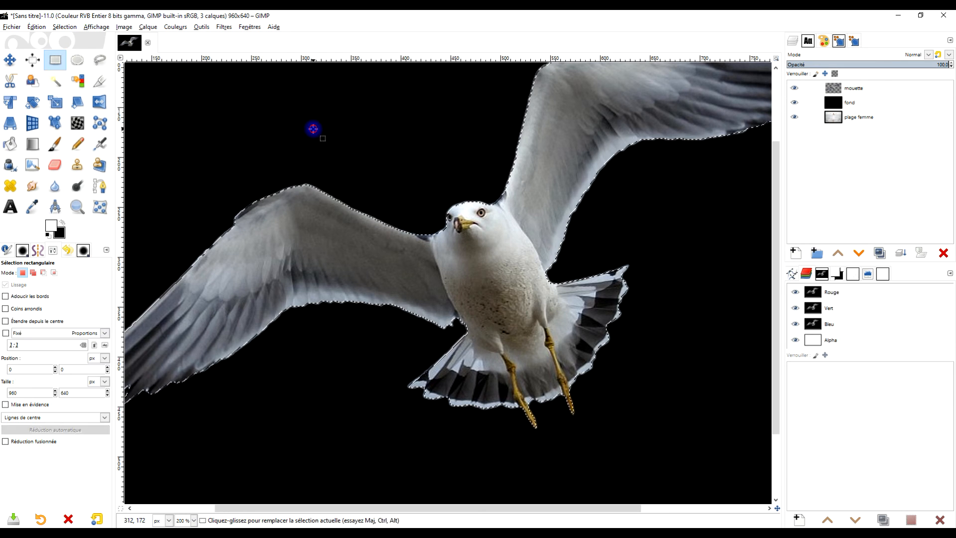
key("ctrl+a")
left_click(551, 178)
left_click_drag(669, 185, 622, 260)
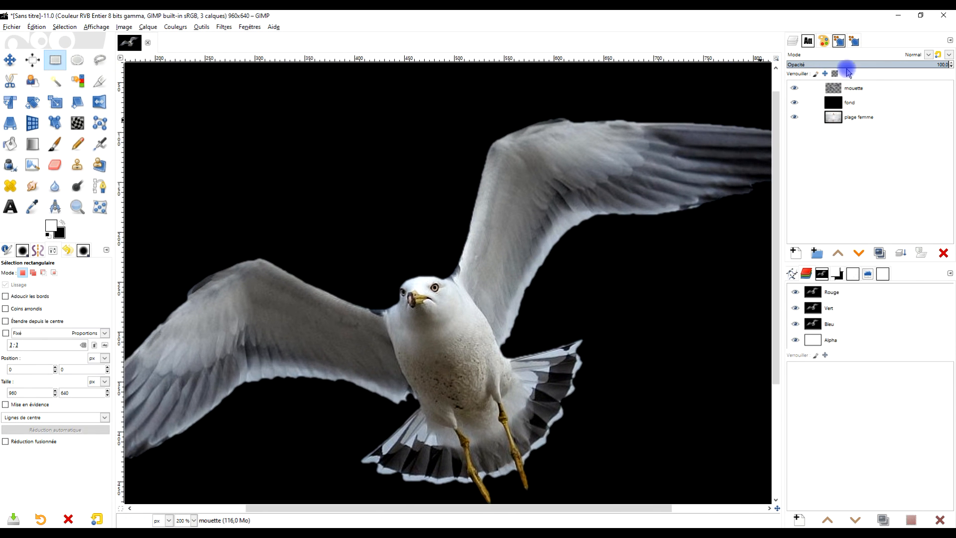
Delete the black fond layer and inspect the seagull's edges against the beach photo.
left_click(818, 103)
left_click(943, 253)
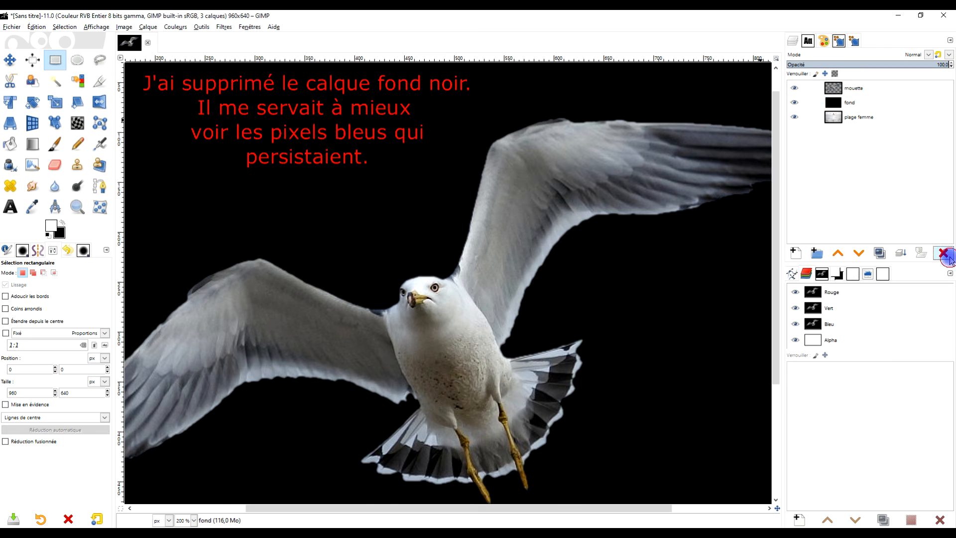
scroll(576, 242, "down", 3)
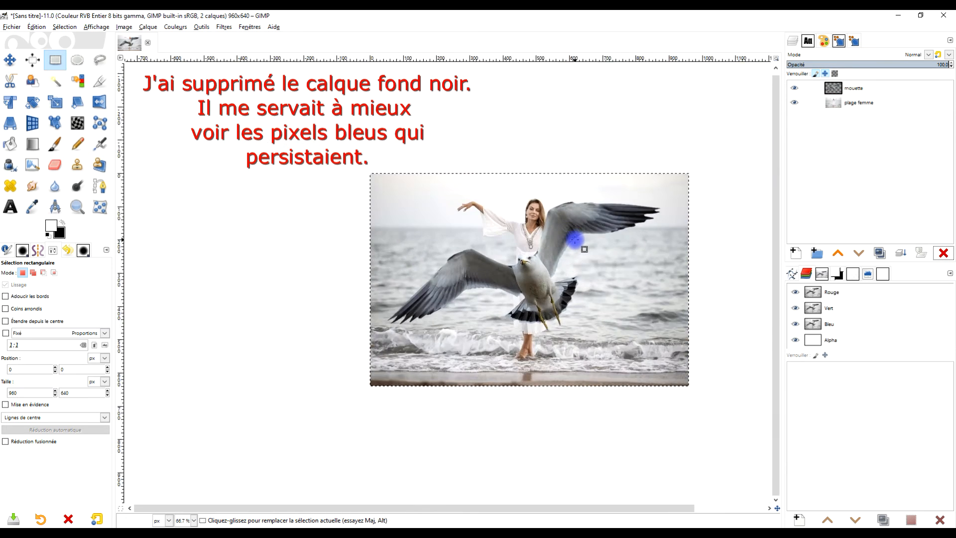
scroll(575, 242, "up", 2)
left_click_drag(610, 269, 540, 242)
scroll(541, 237, "down", 2)
scroll(542, 236, "up", 2)
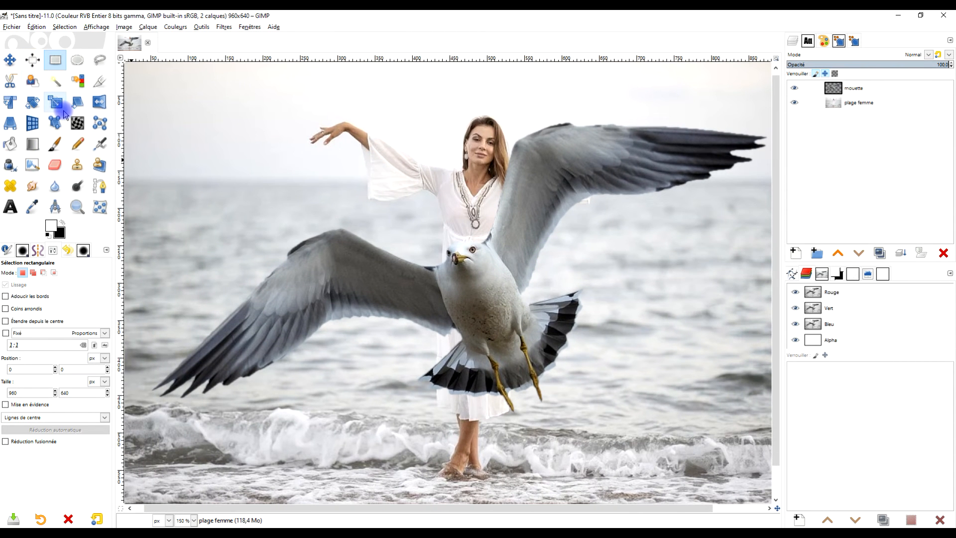
scroll(608, 292, "down", 2)
scroll(611, 292, "up", 2)
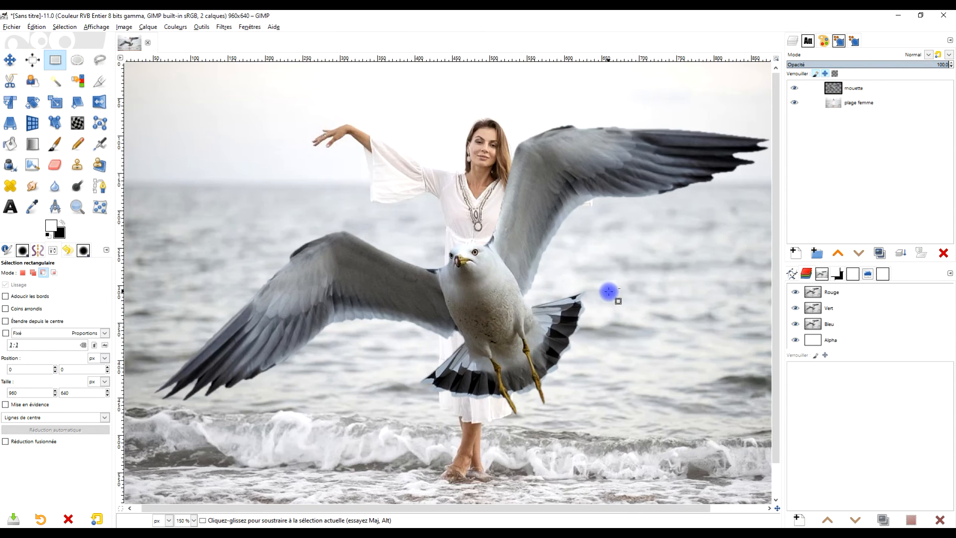
scroll(632, 305, "down", 1)
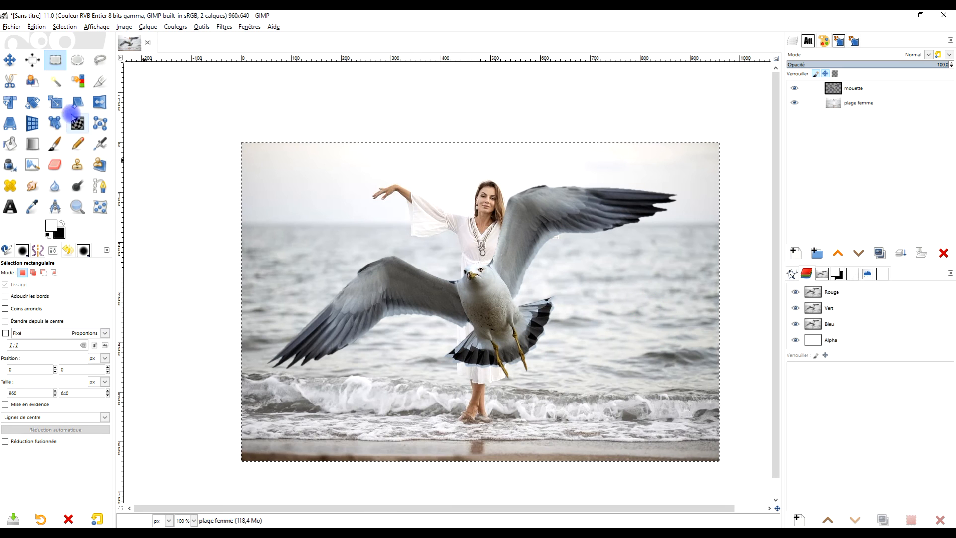
Scale the mouette layer proportionally to 614 × 409 px and place the seagull in front of the woman's skirt.
left_click(55, 102)
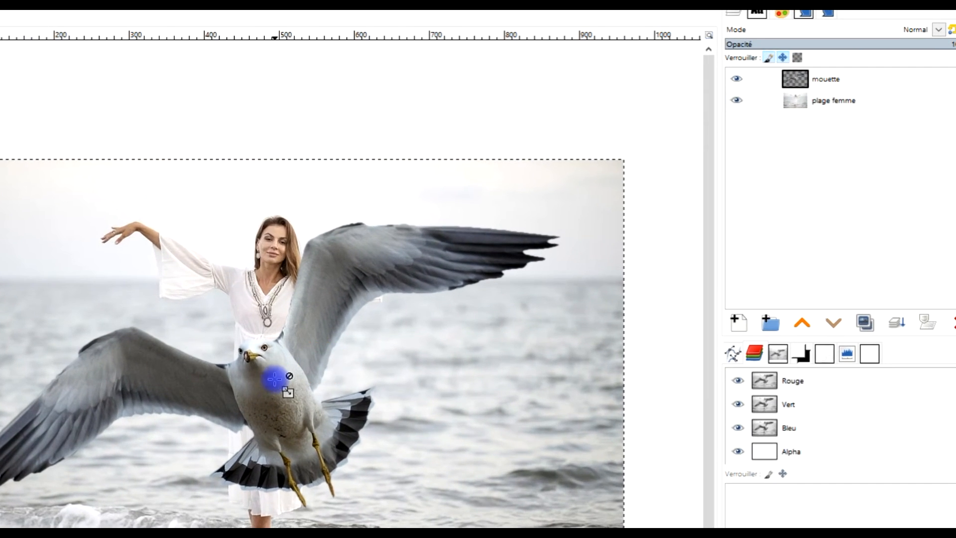
left_click(484, 290)
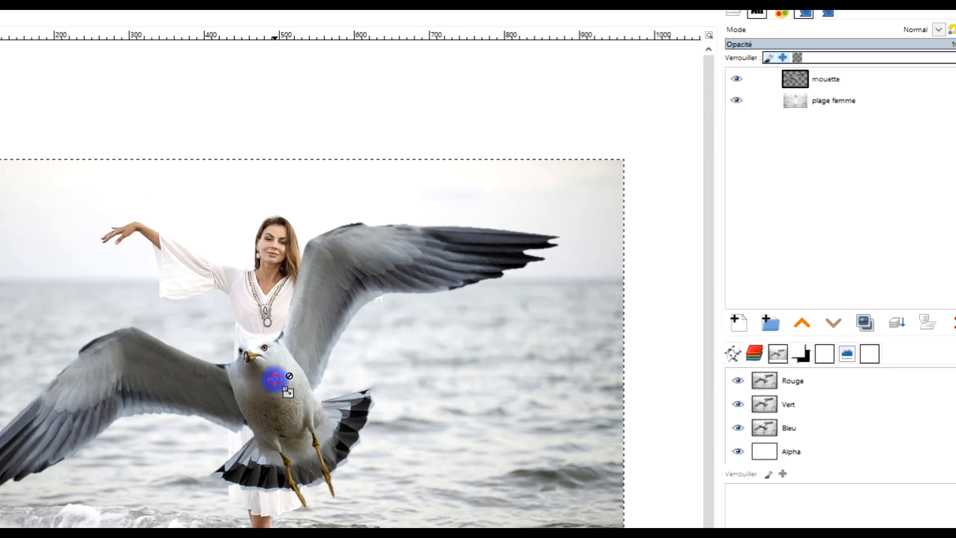
left_click(853, 78)
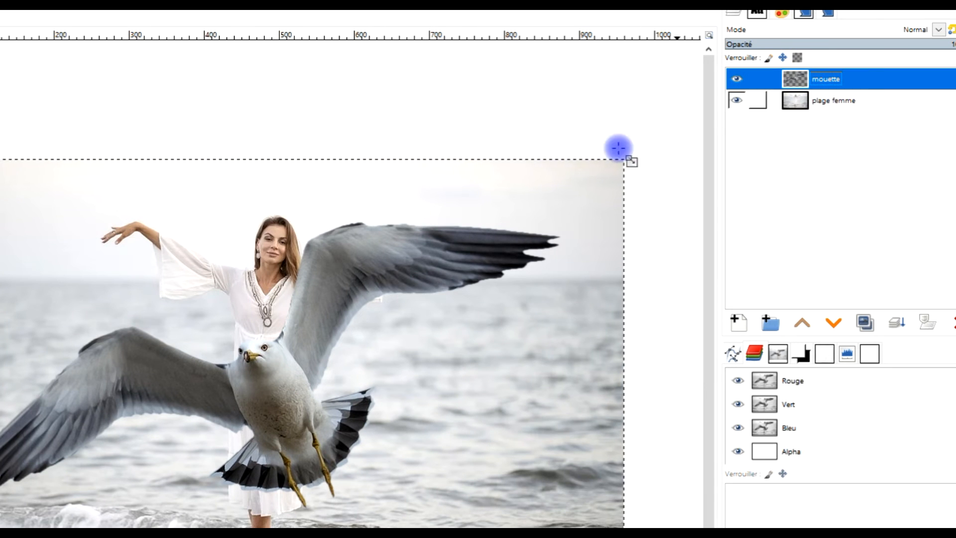
left_click(314, 374)
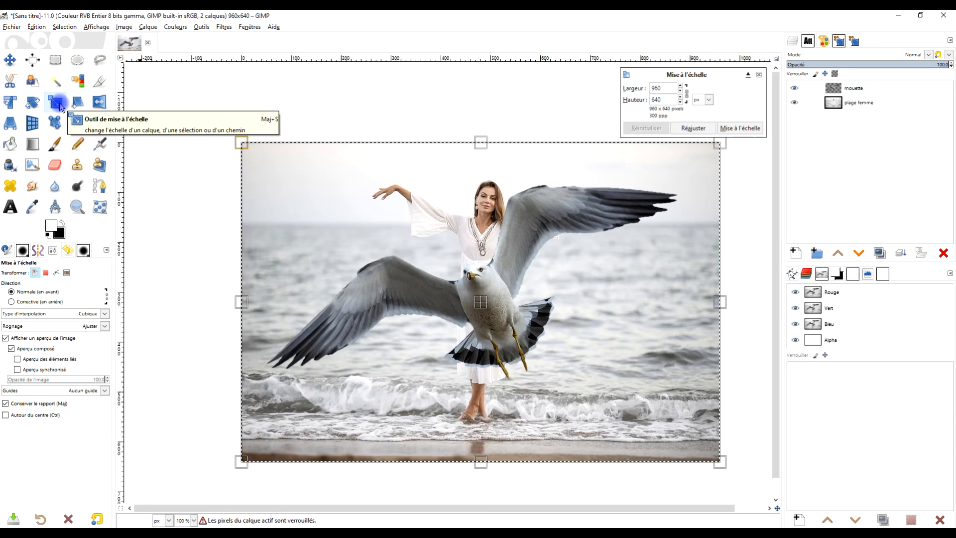
left_click(491, 281)
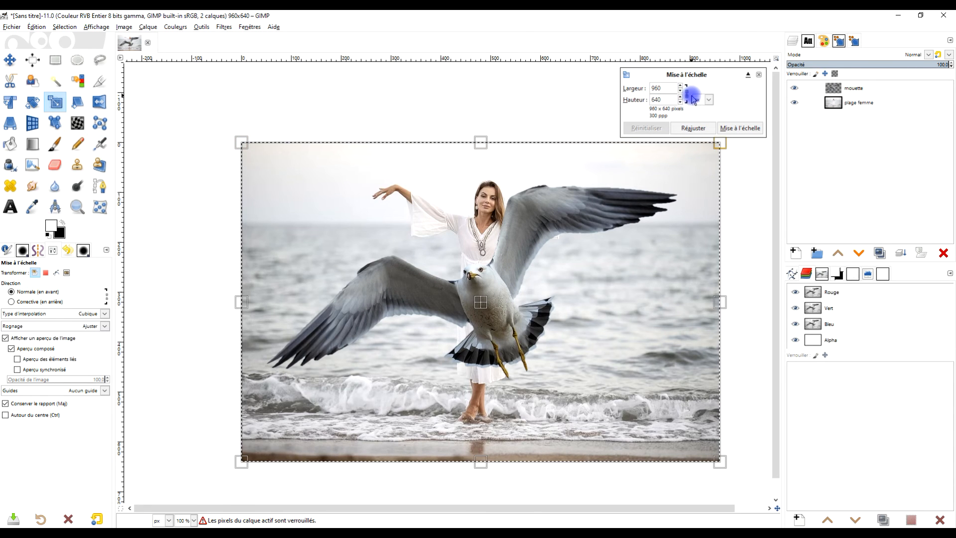
left_click(543, 260)
left_click_drag(245, 145, 414, 257)
left_click(531, 345)
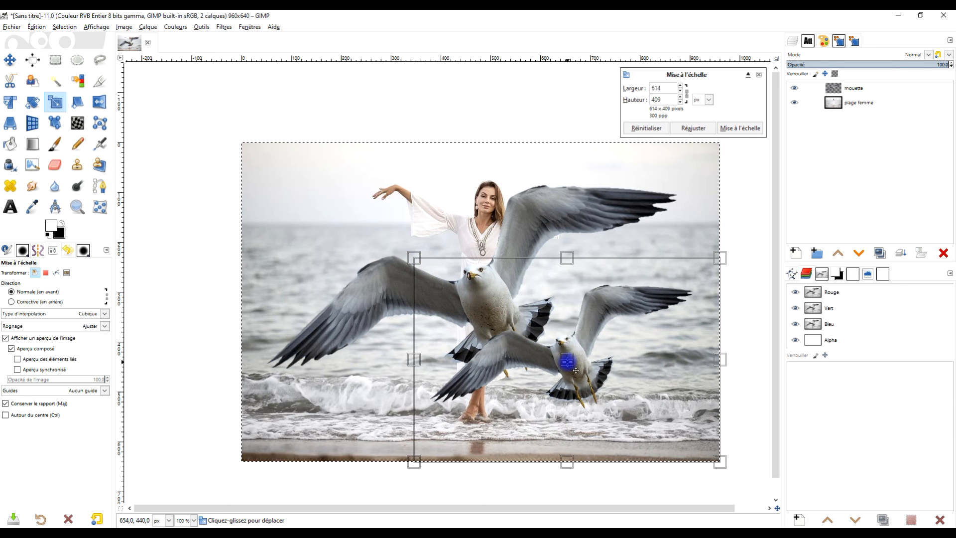
left_click_drag(575, 371, 521, 324)
left_click(750, 129)
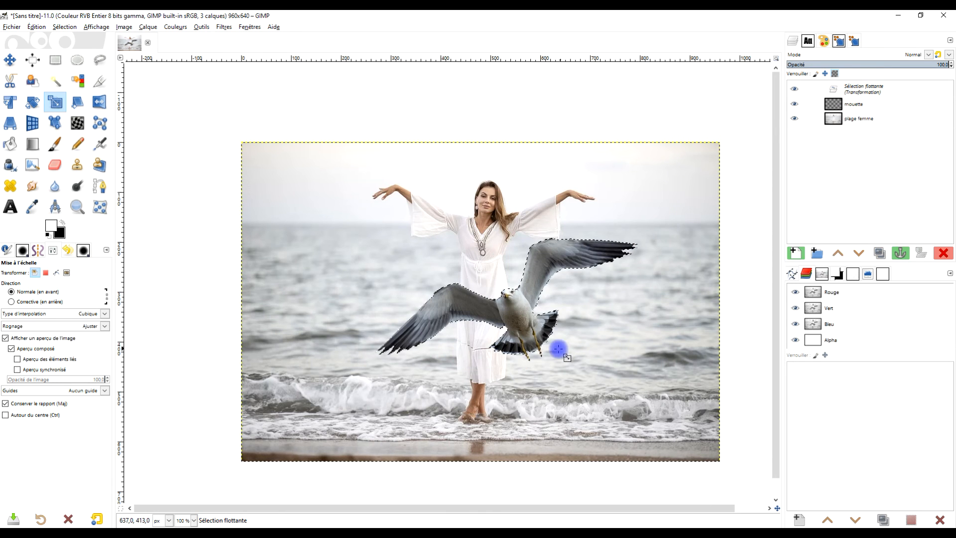
Anchor the floating selection of the scaled seagull to the mouette layer.
left_click(65, 27)
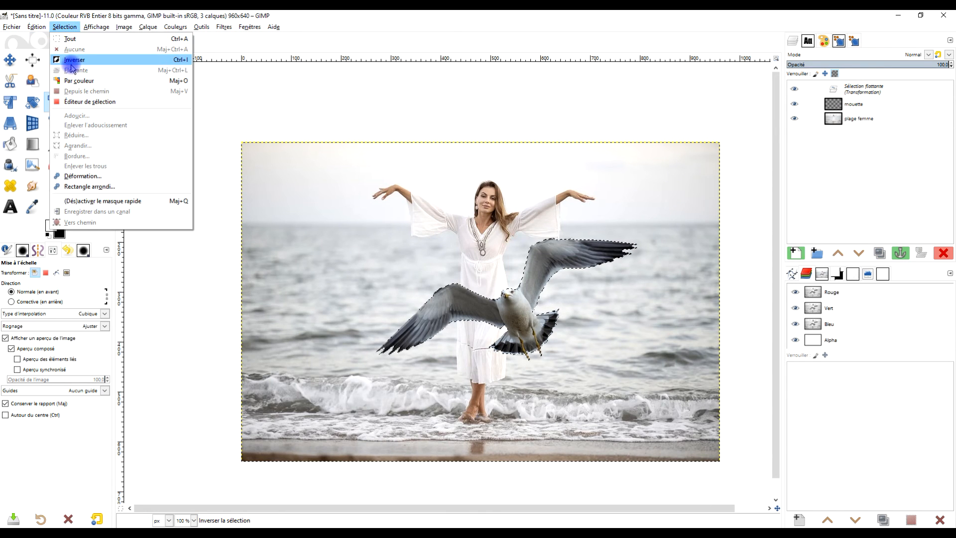
left_click(901, 141)
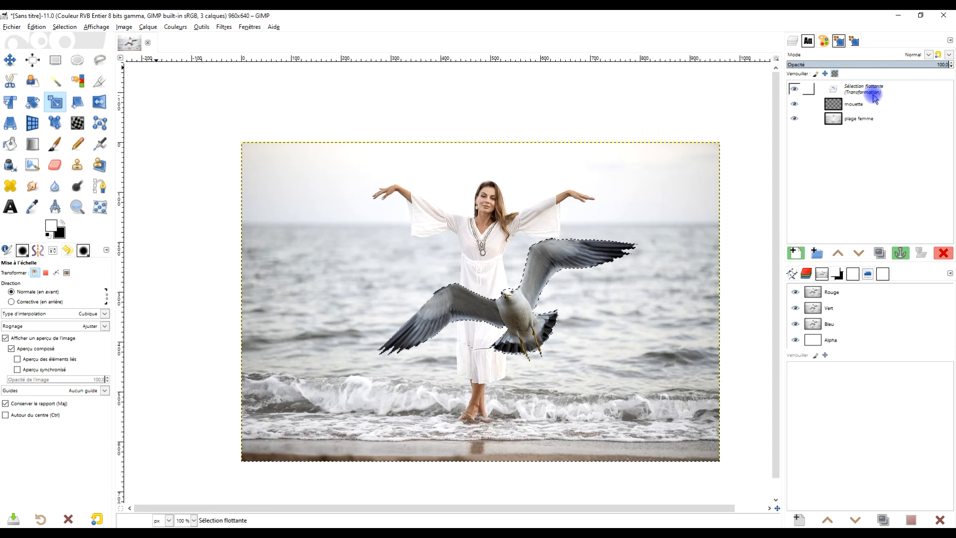
left_click(901, 252)
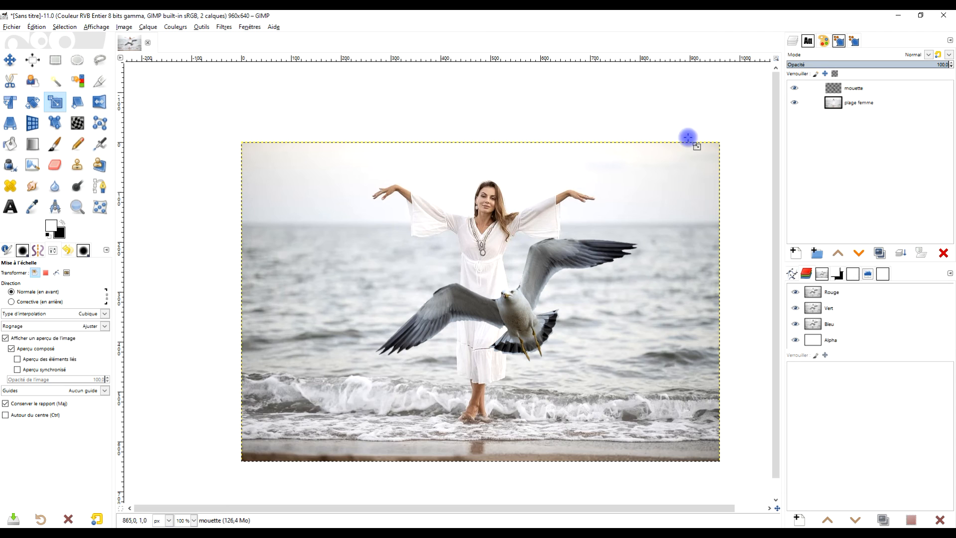
scroll(558, 312, "up", 1)
left_click_drag(590, 325, 537, 278)
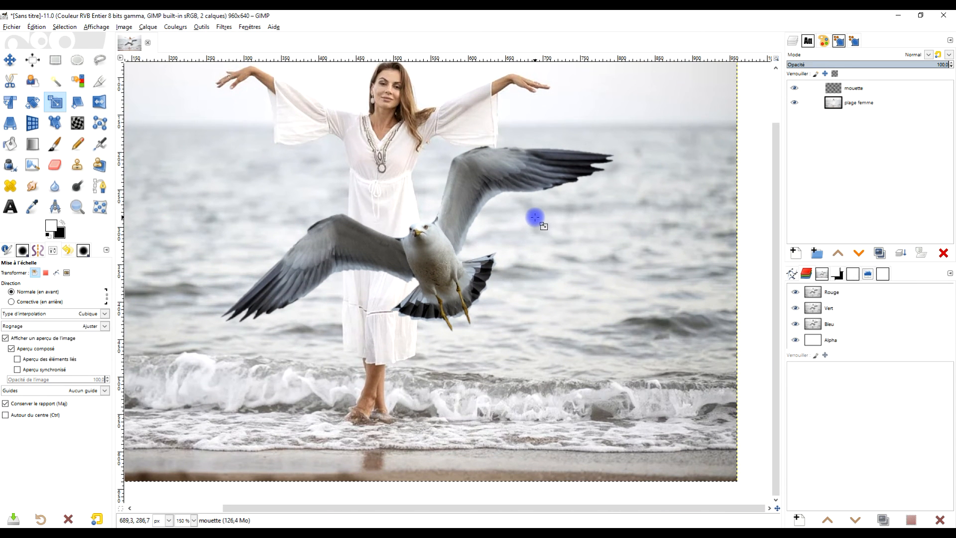
scroll(534, 217, "down", 1)
left_click_drag(530, 222, 563, 241)
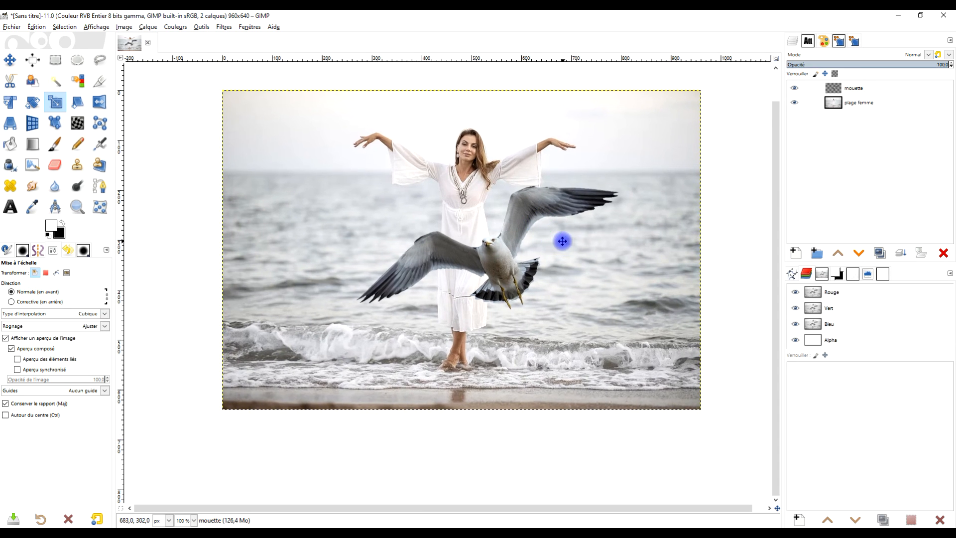
Apply a zoom motion blur to the mouette layer with centre X 0.517, centre Y 0.448 and blur factor 0.084.
left_click(854, 88)
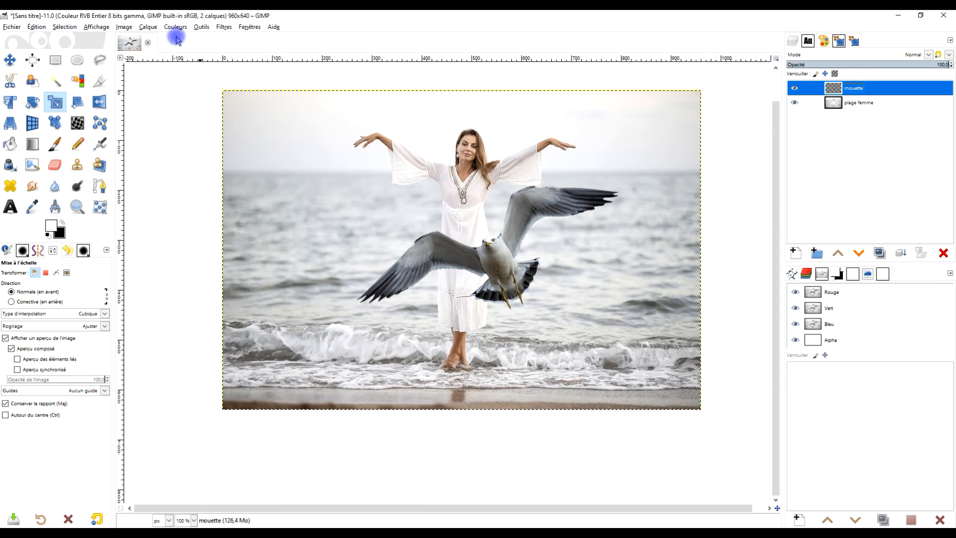
left_click(228, 33)
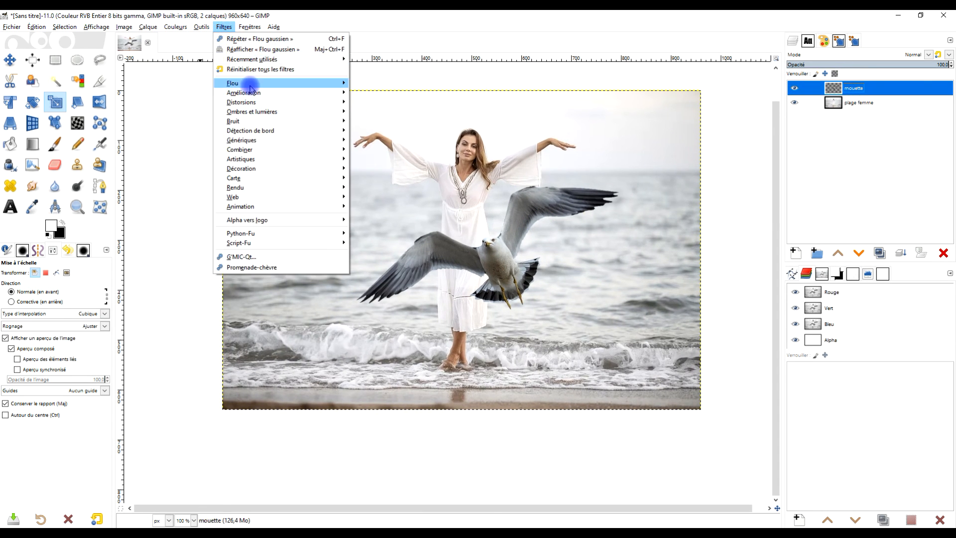
mouse_move(326, 82)
left_click(401, 189)
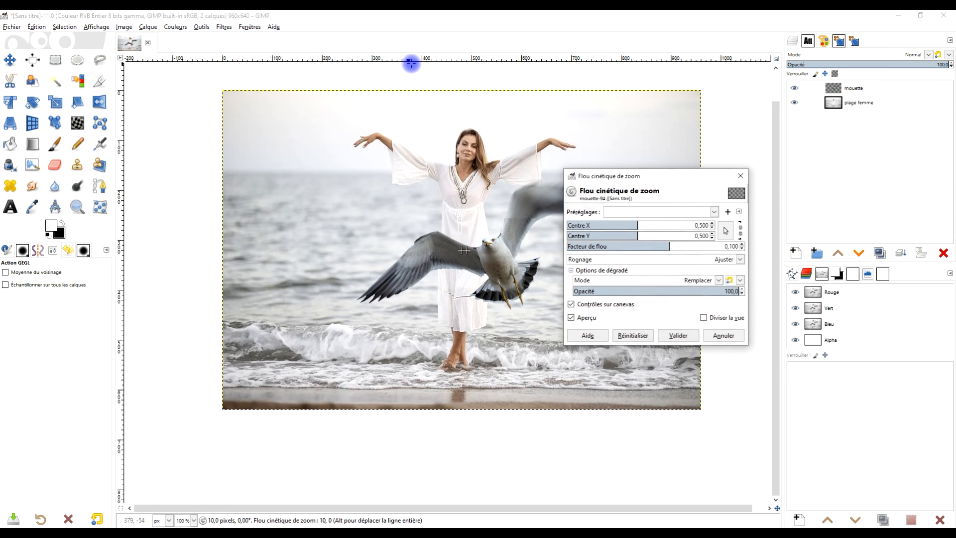
left_click_drag(463, 186, 371, 175)
left_click_drag(666, 246, 659, 245)
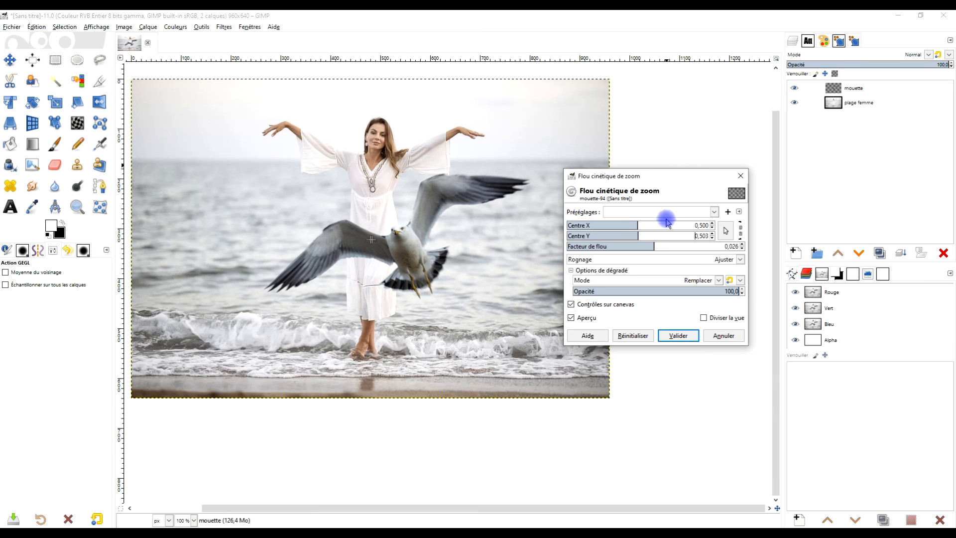
left_click_drag(655, 246, 667, 246)
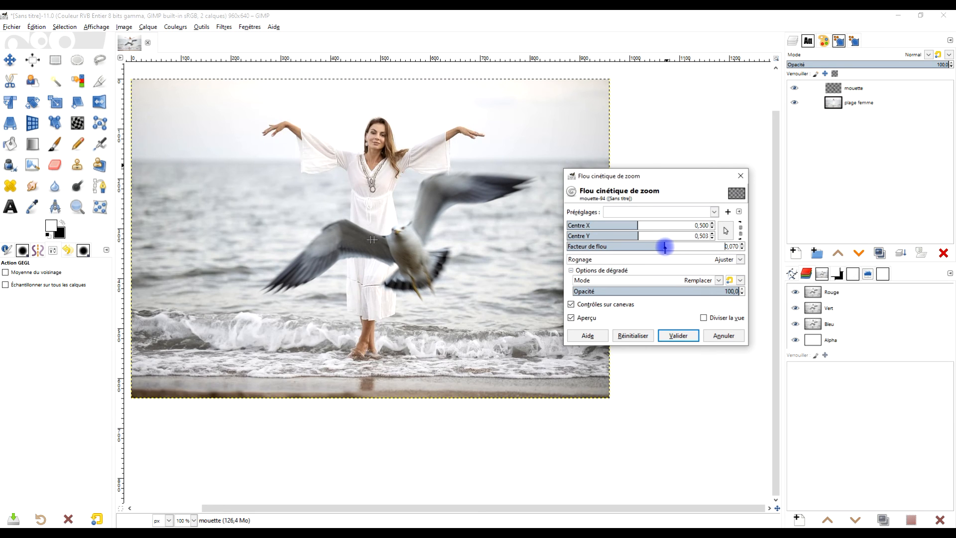
left_click_drag(664, 247, 659, 247)
mouse_move(637, 233)
left_mouse_down()
mouse_move(622, 235)
mouse_move(627, 224)
mouse_move(643, 227)
left_mouse_up()
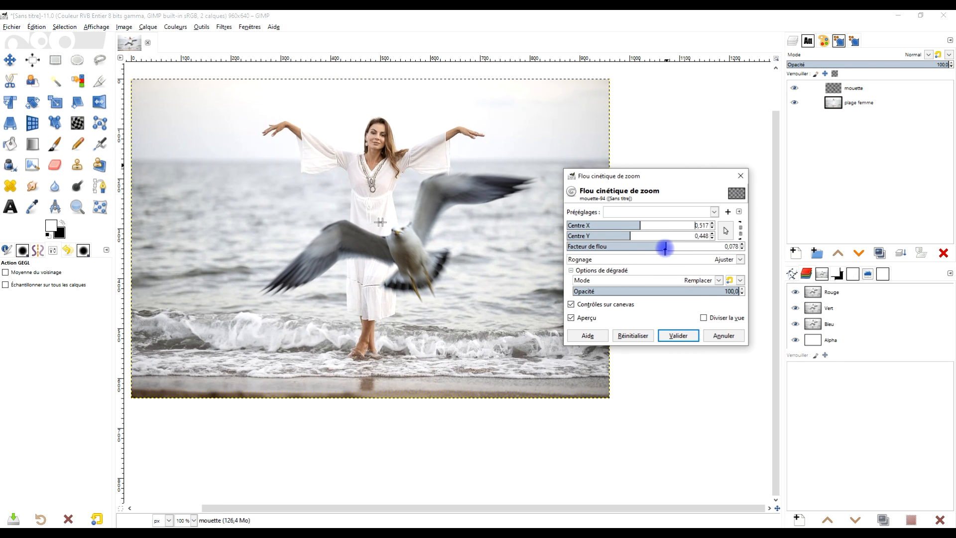
left_click_drag(659, 246, 667, 244)
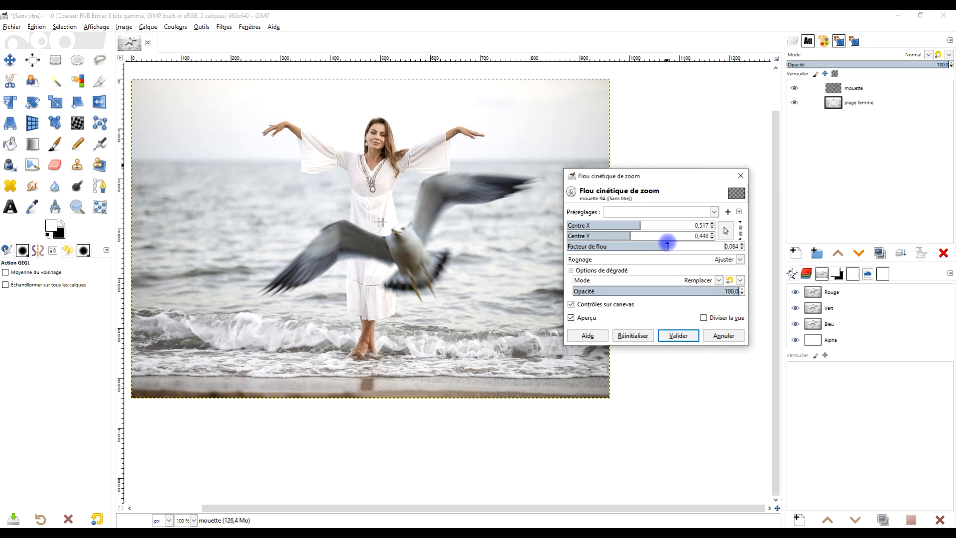
left_click(686, 340)
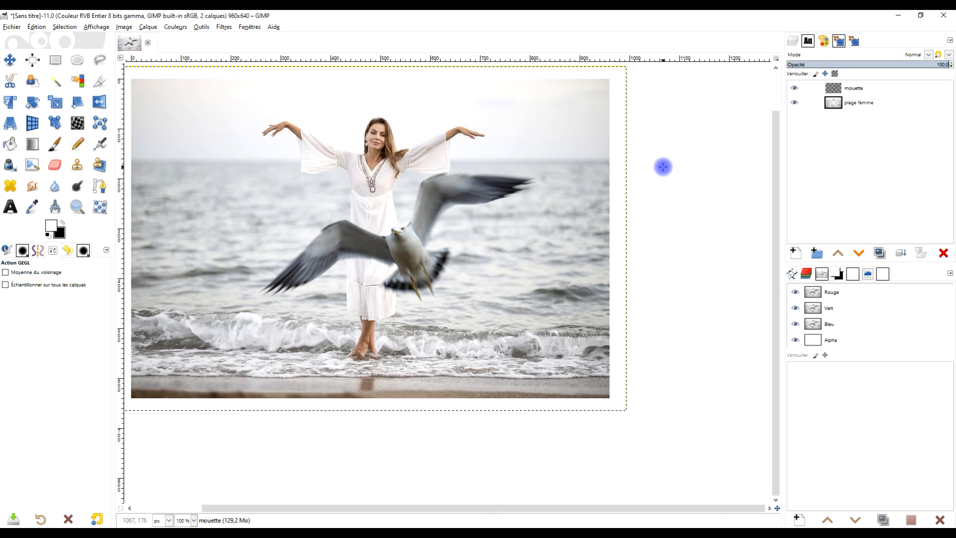
Resize the mouette layer's boundary to the image dimensions and check the blurred seagull against the beach scene.
right_click(834, 90)
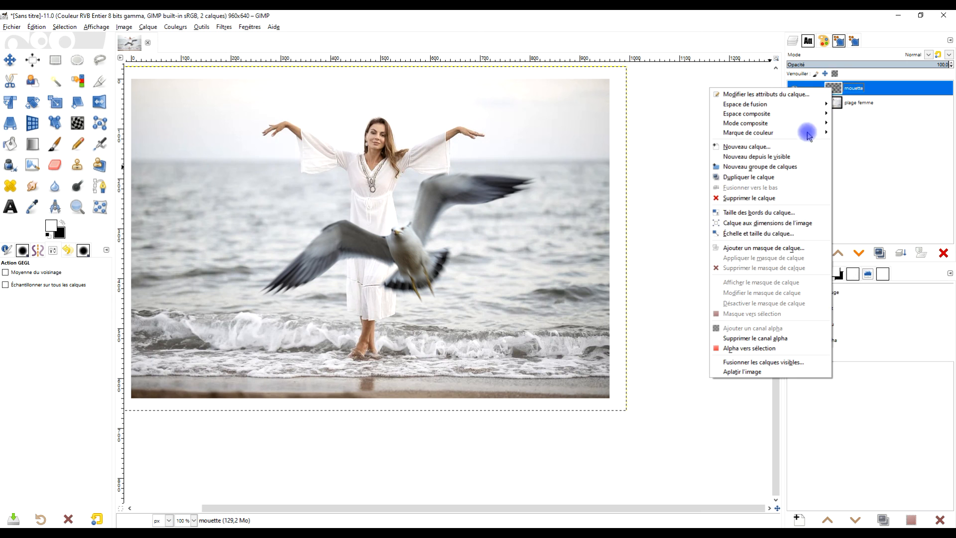
left_click(797, 220)
left_click_drag(387, 212, 450, 264)
left_click(76, 205)
left_click_drag(530, 395, 692, 462)
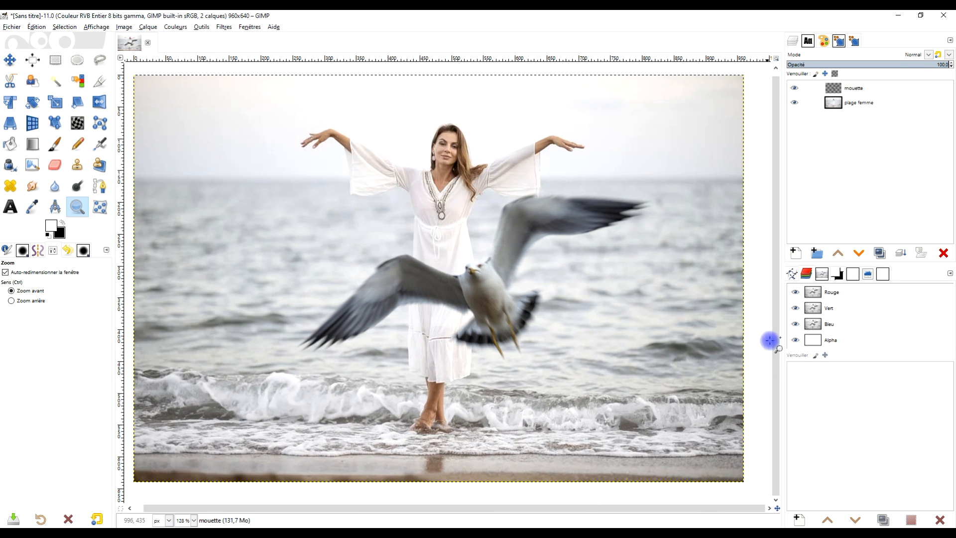